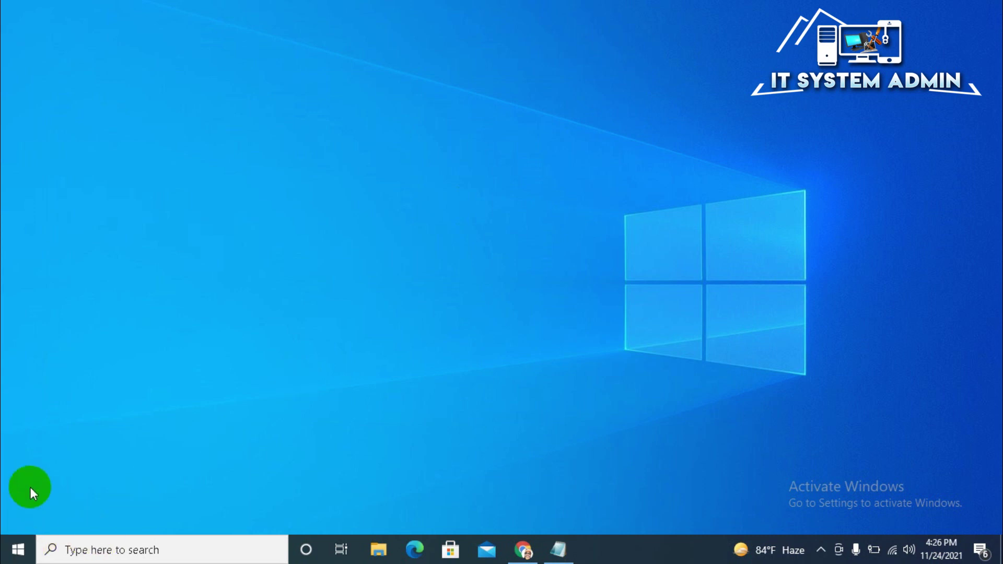
Launch Disk Management from the Win+X quick menu.
right_click(23, 547)
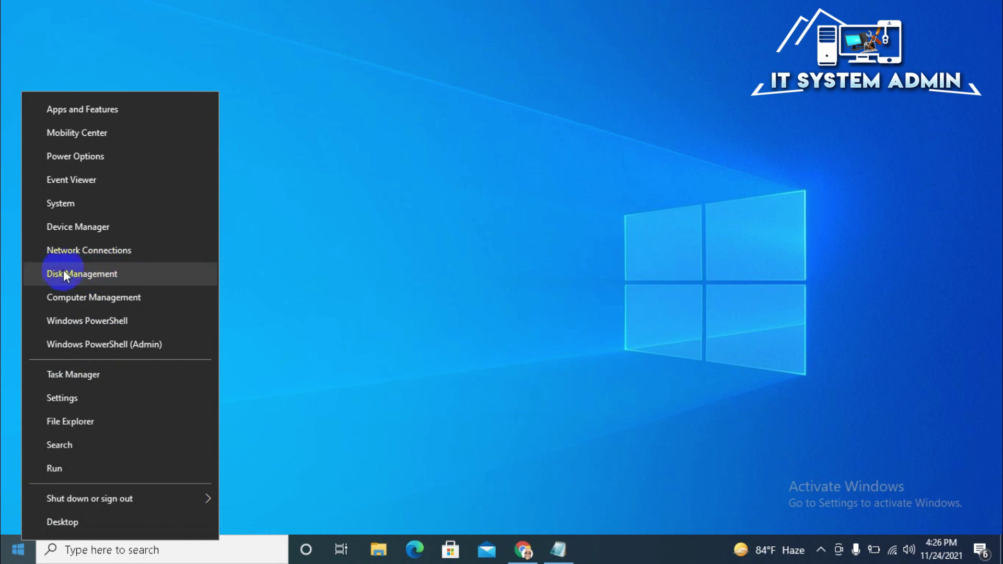
left_click(162, 269)
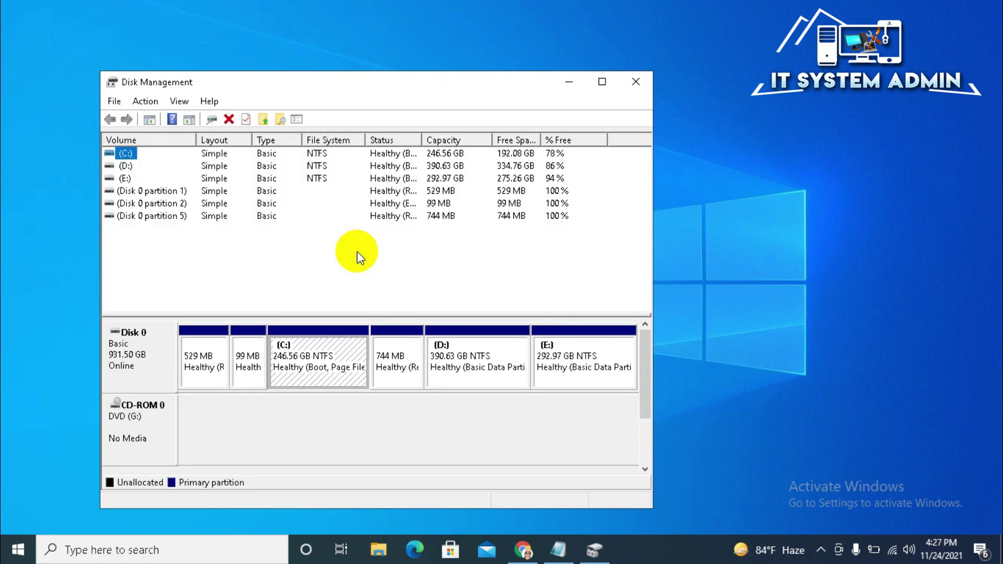
left_click(322, 365)
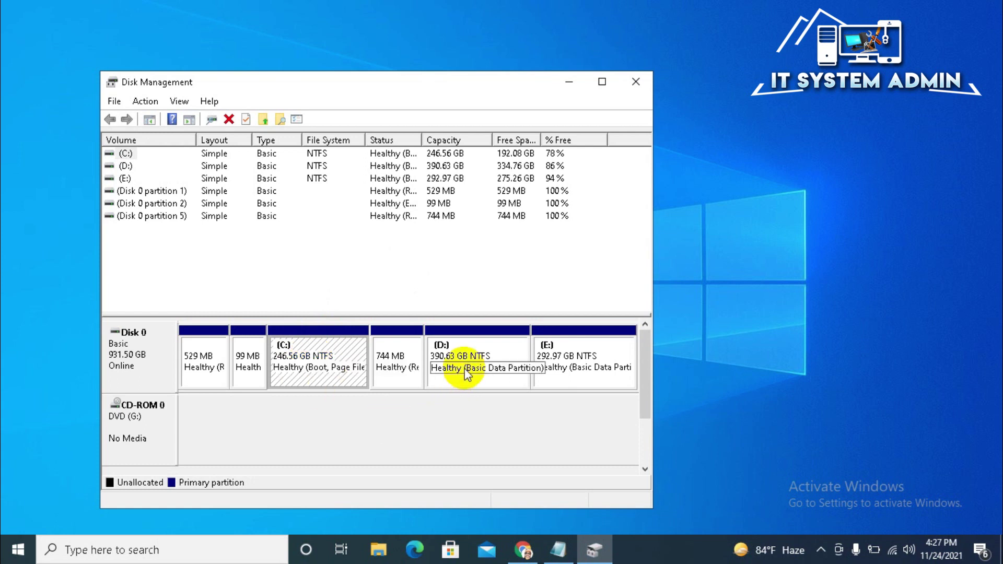
Select the D: and 744 MB recovery partition blocks on Disk 0 to inspect them.
left_click(470, 367)
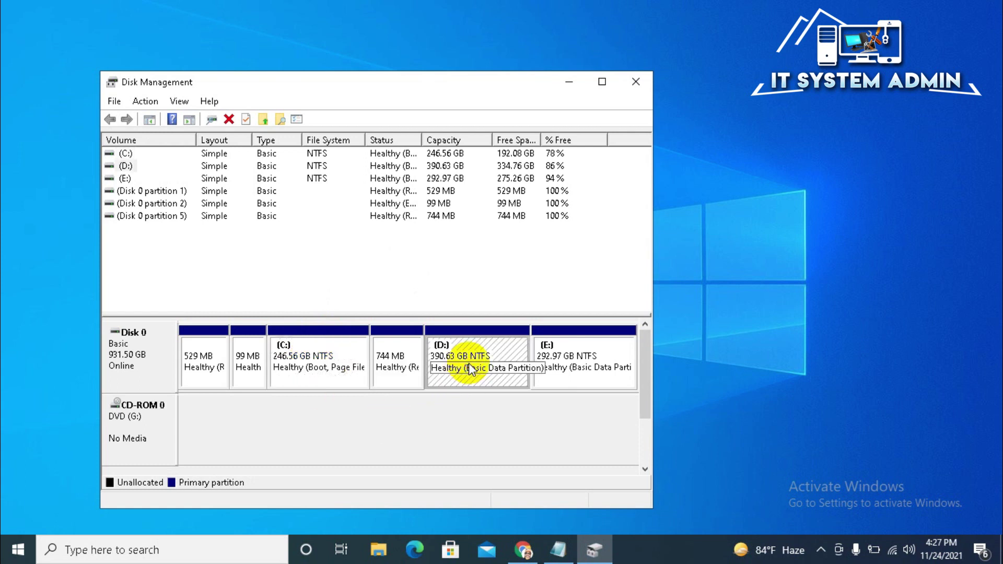
left_click(398, 369)
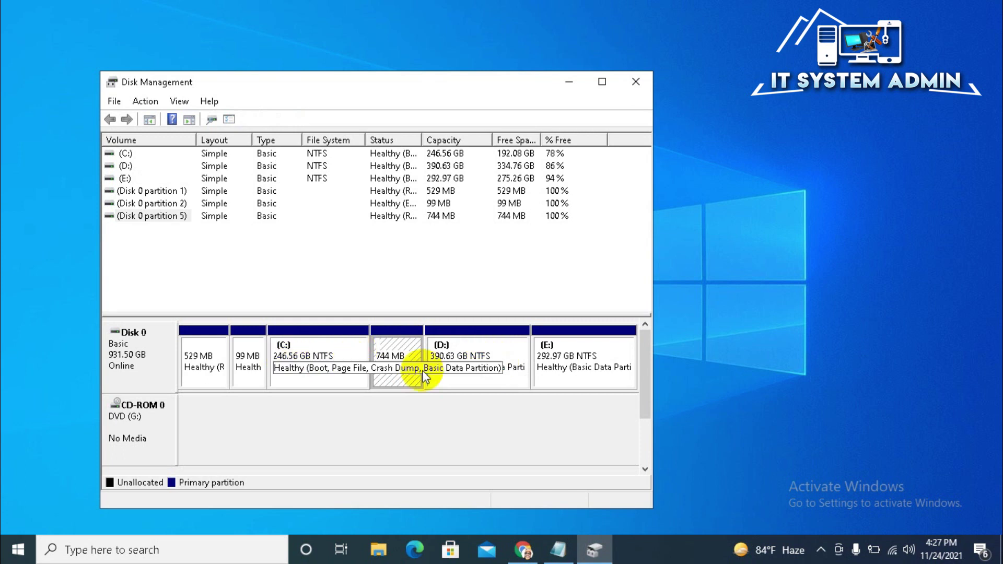
left_click(480, 359)
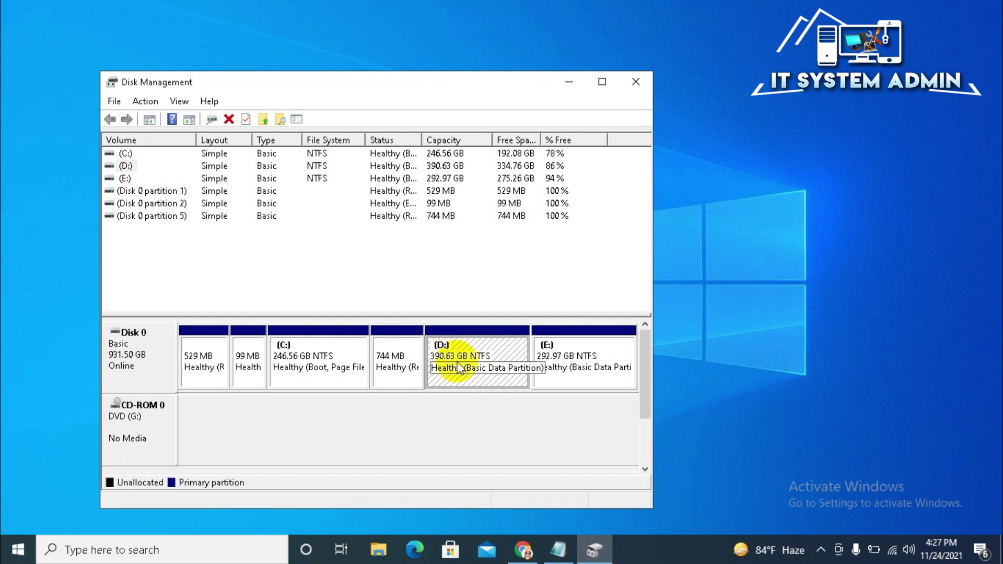
Shrink D: by 242741 MB to 153.57 GB, leaving 237.05 GB unallocated.
right_click(462, 352)
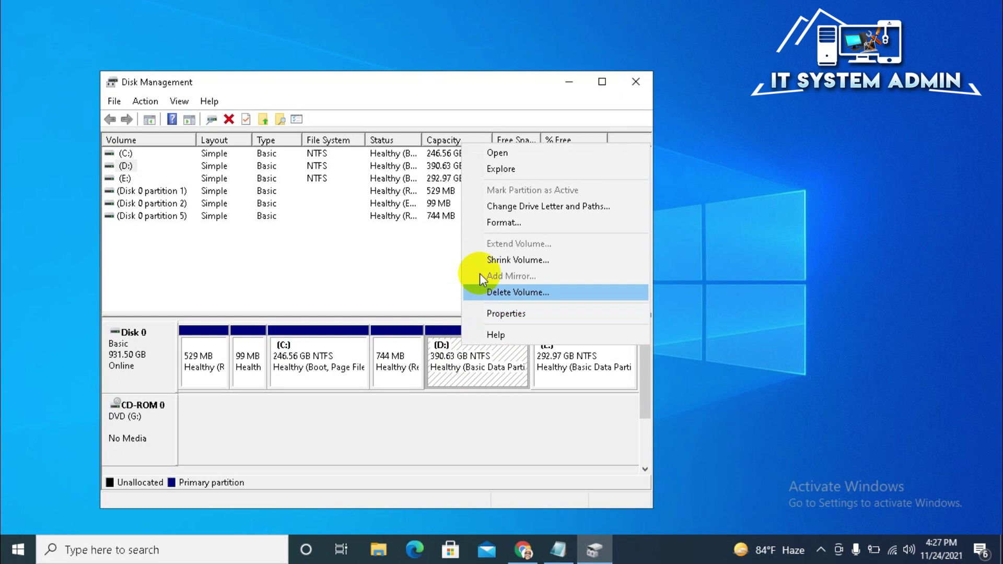
left_click(512, 259)
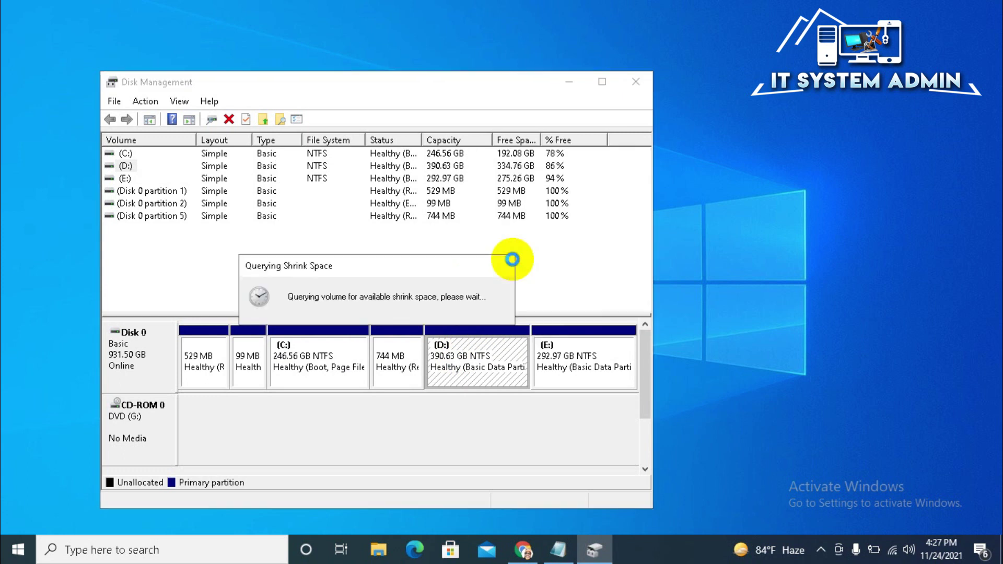
left_click(440, 259)
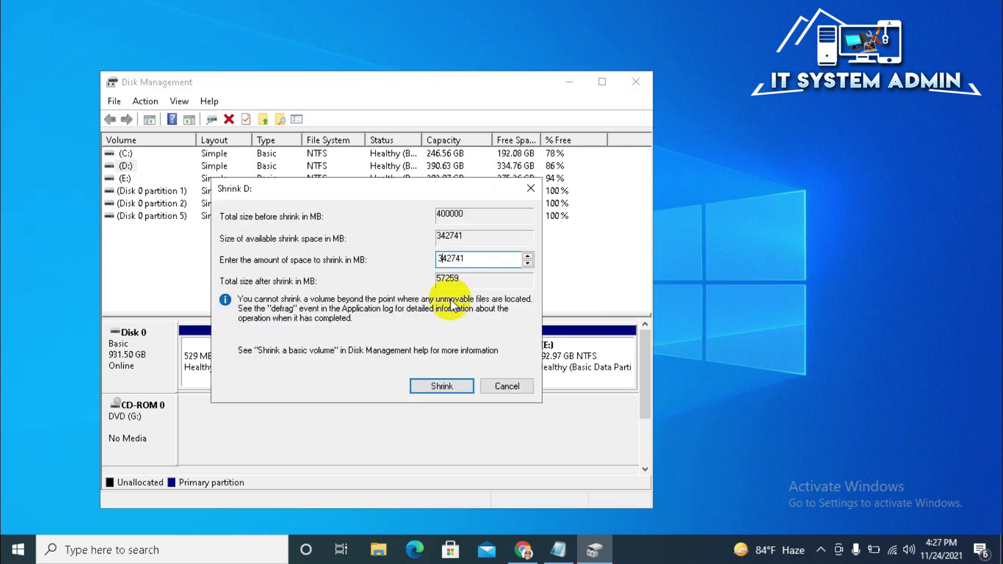
key("BackSpace")
type("2")
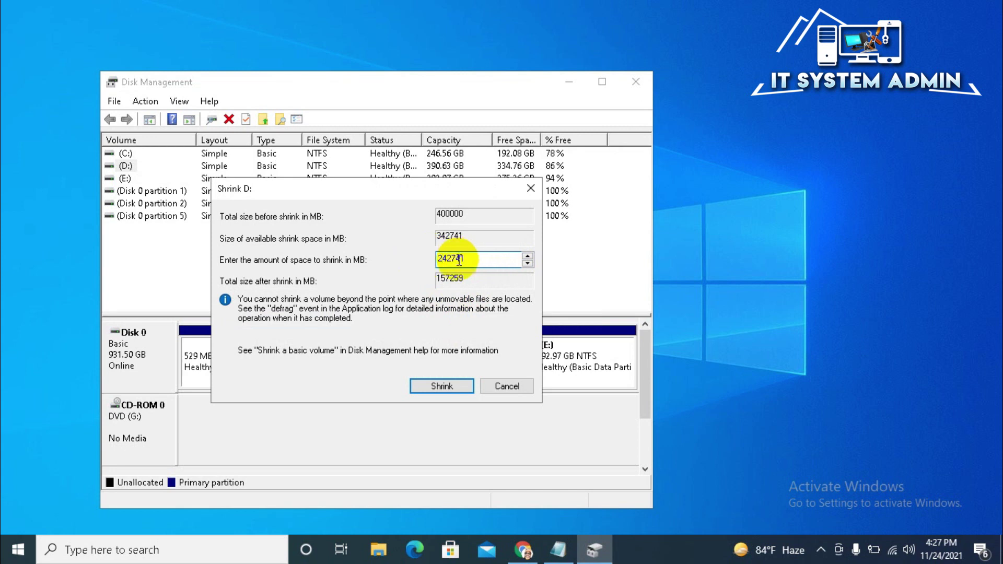
left_click(435, 386)
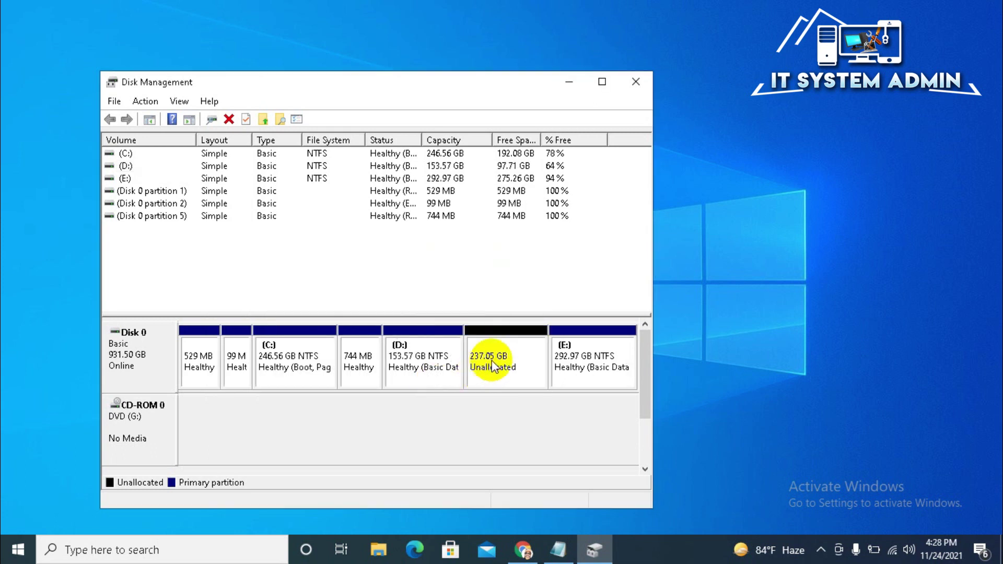
left_click(490, 370)
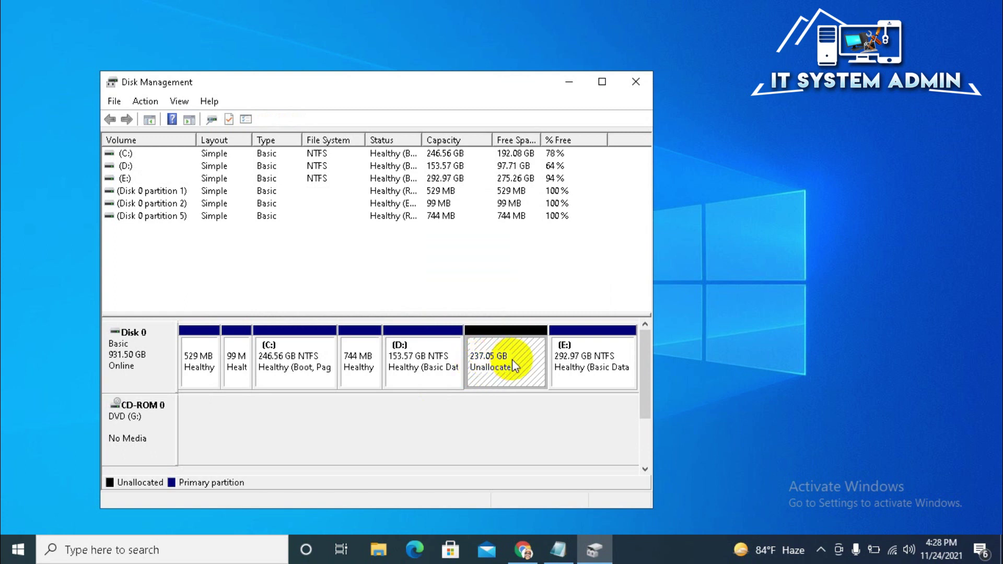
Create a full-size 242740 MB NTFS simple volume labelled New Volume with drive letter F.
right_click(505, 351)
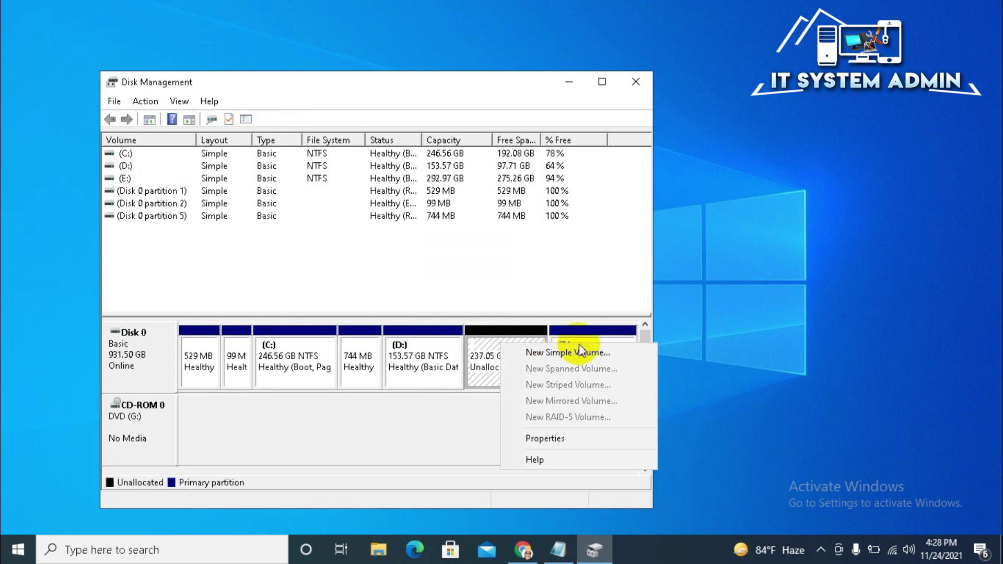
left_click(538, 351)
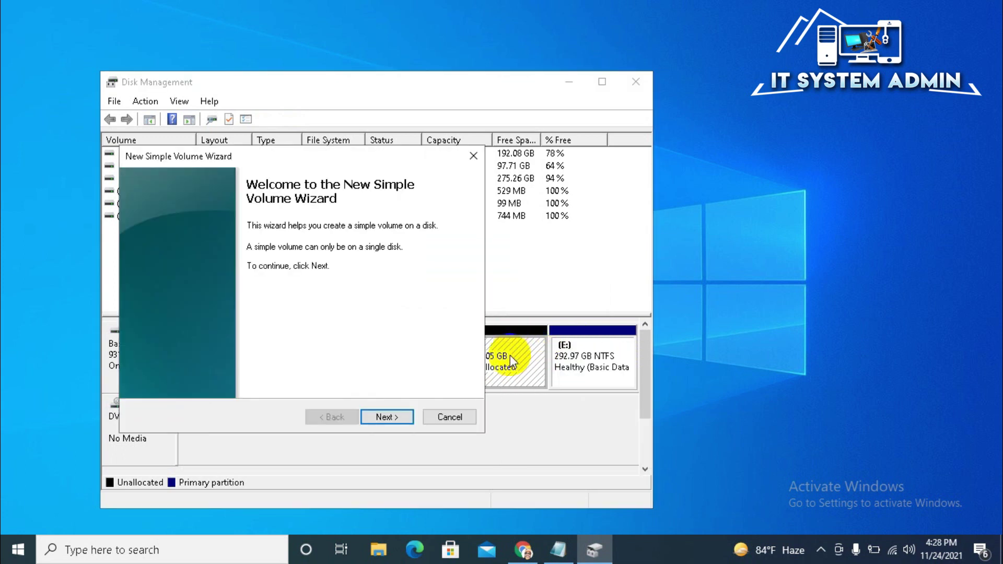
left_click(386, 417)
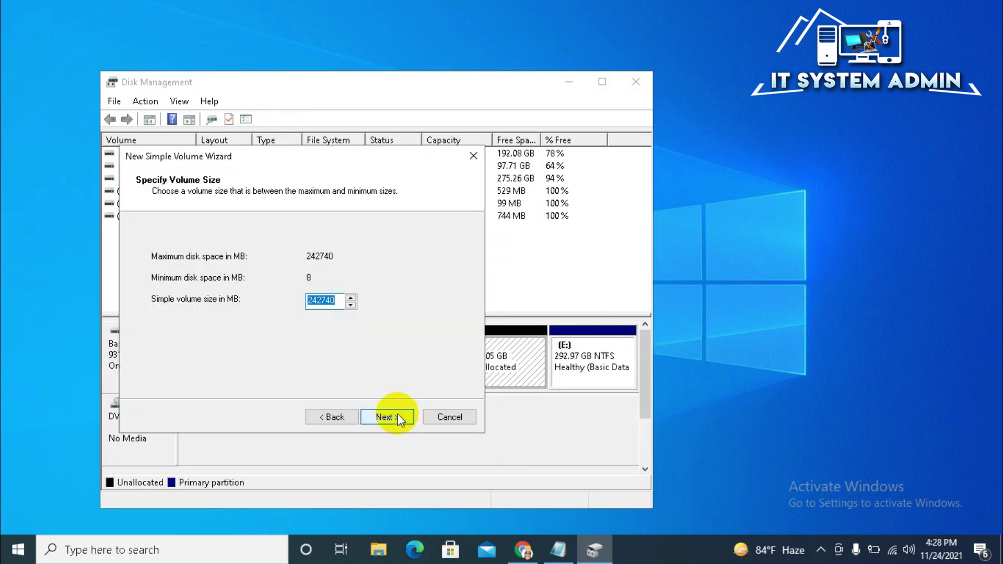
left_click(387, 417)
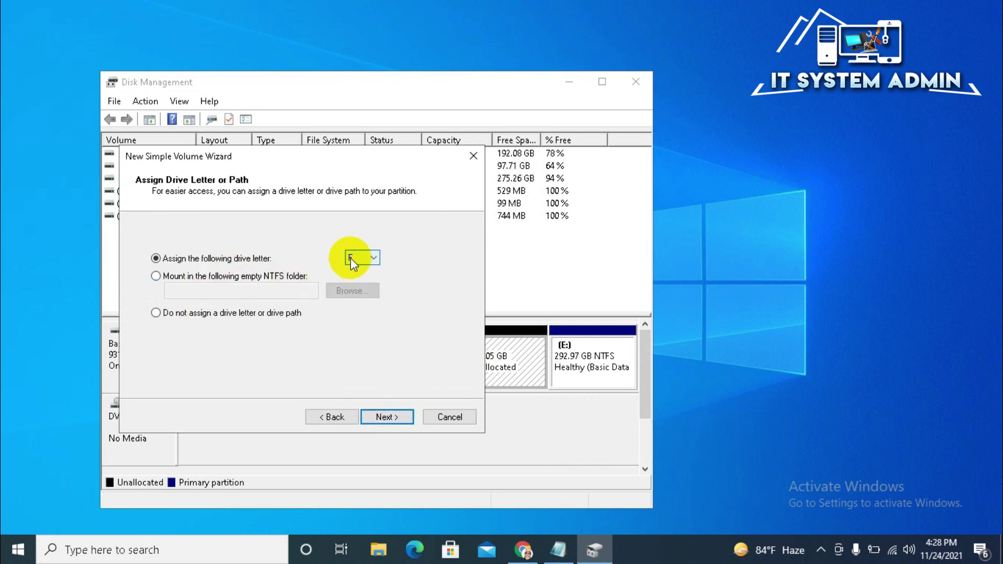
left_click(377, 418)
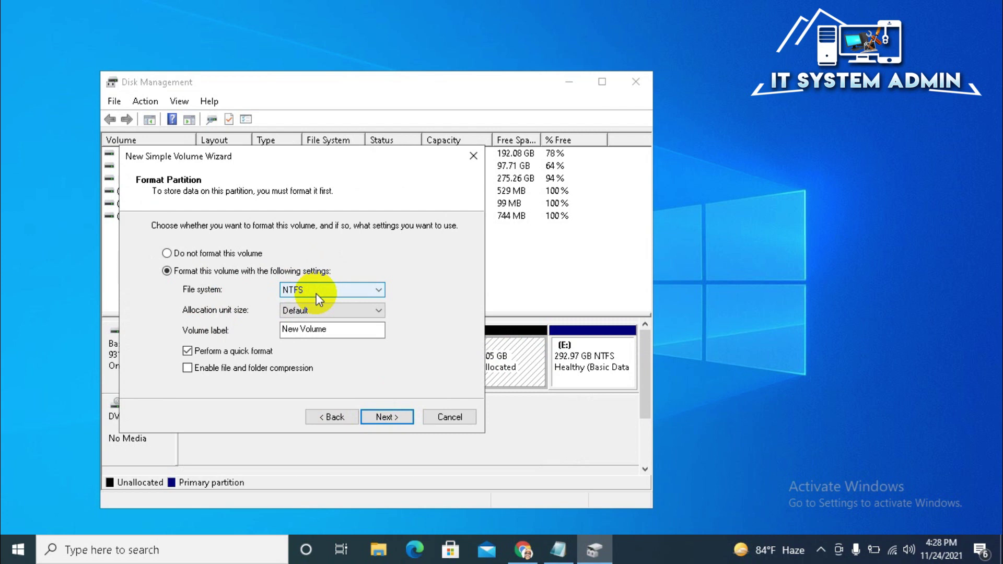
left_click(395, 420)
left_click(396, 423)
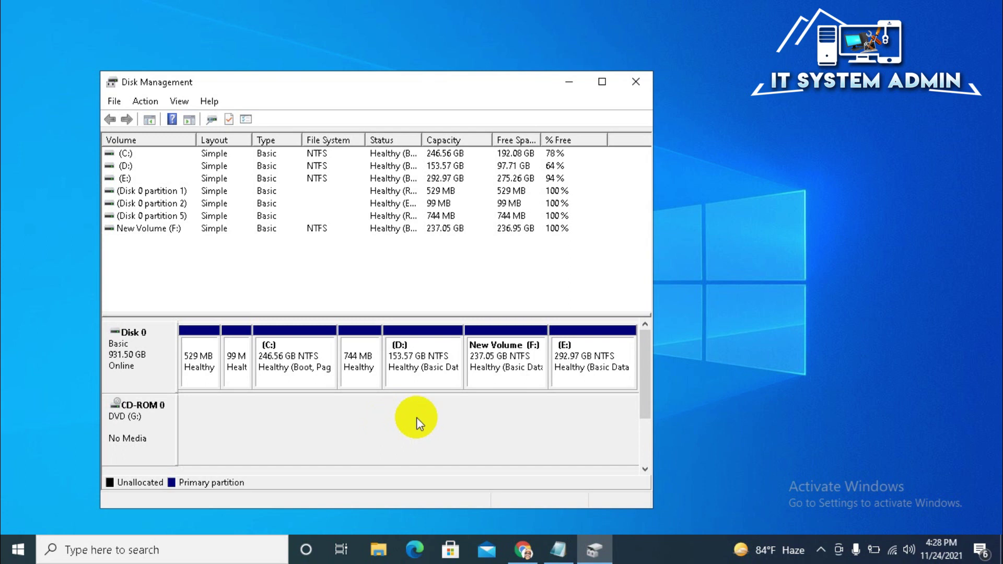
Open New Volume (F:), then go to This PC and open Local Disk (D:).
double_click(505, 350)
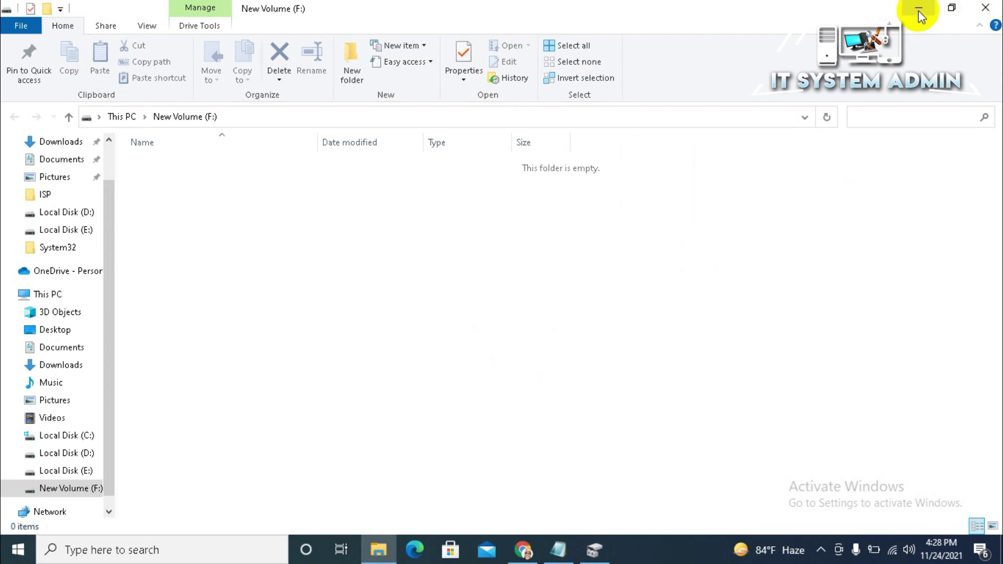
left_click(49, 296)
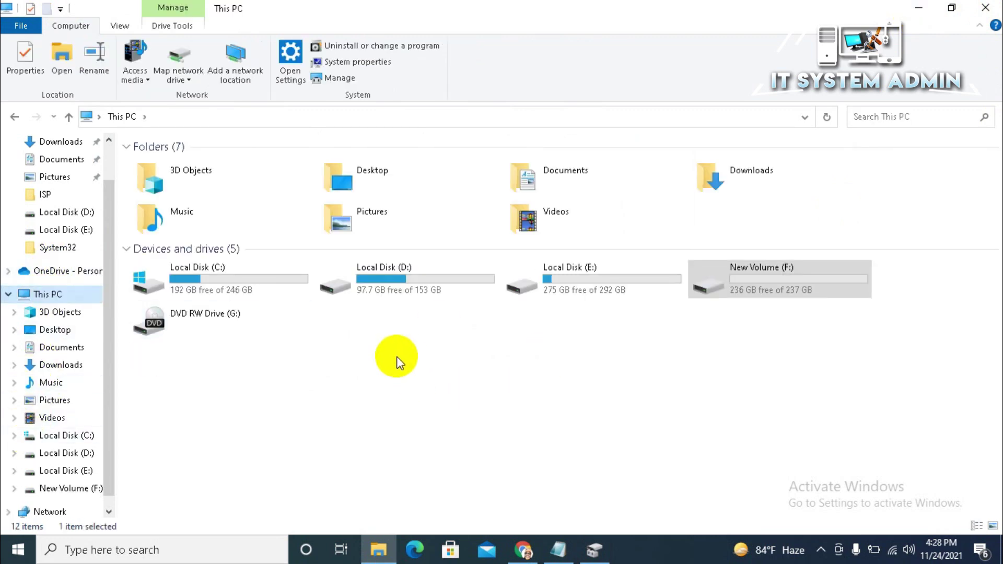
left_click(366, 283)
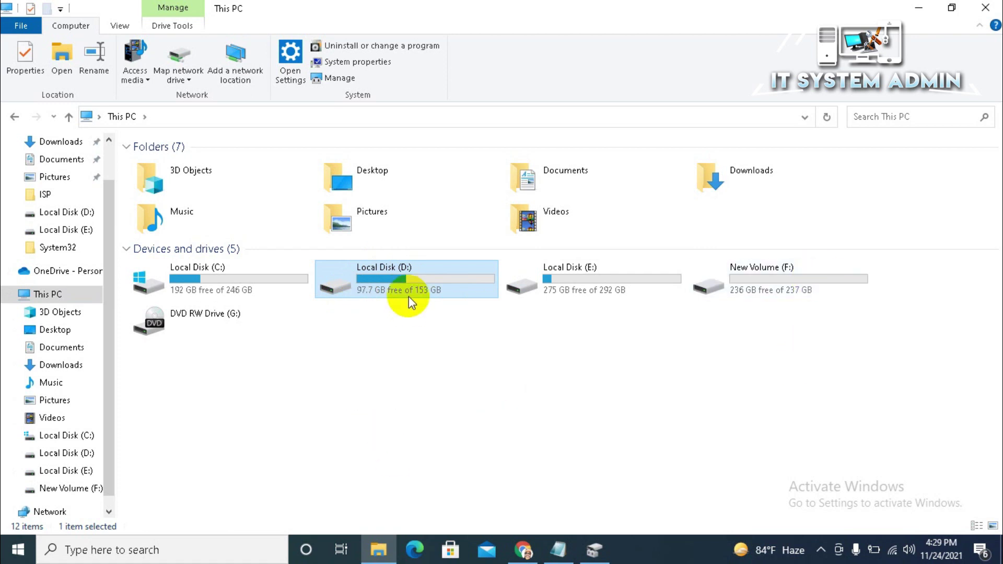
double_click(406, 280)
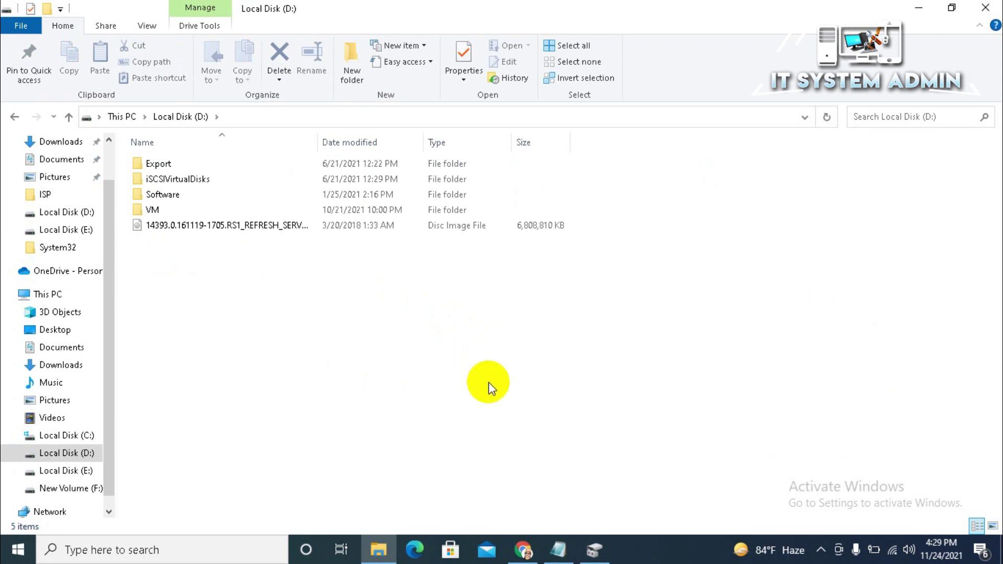
Cut all five D: items (Export, iSCSIVirtualDisks, Software, VM, ISO) and open F:.
left_click_drag(488, 381, 146, 149)
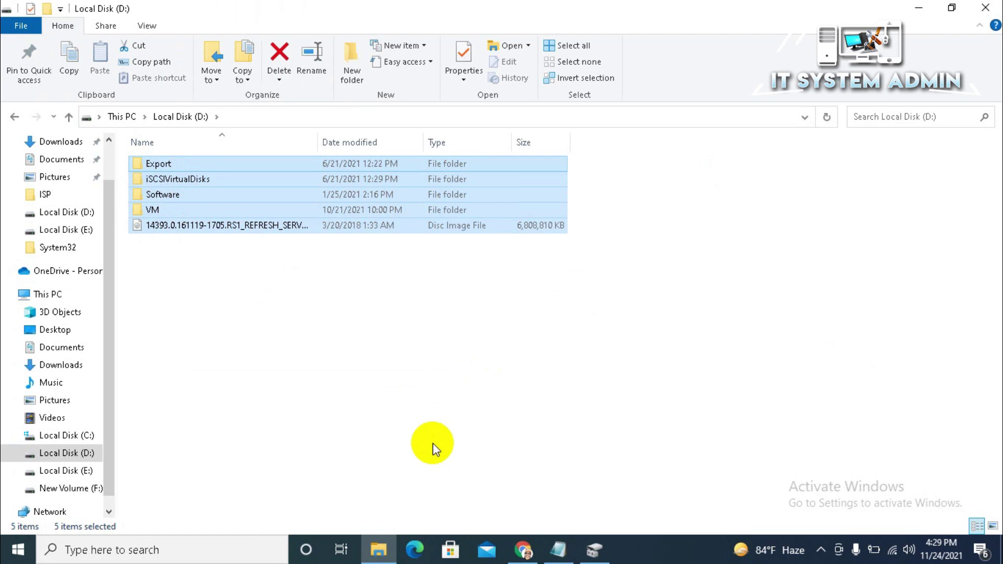
right_click(205, 198)
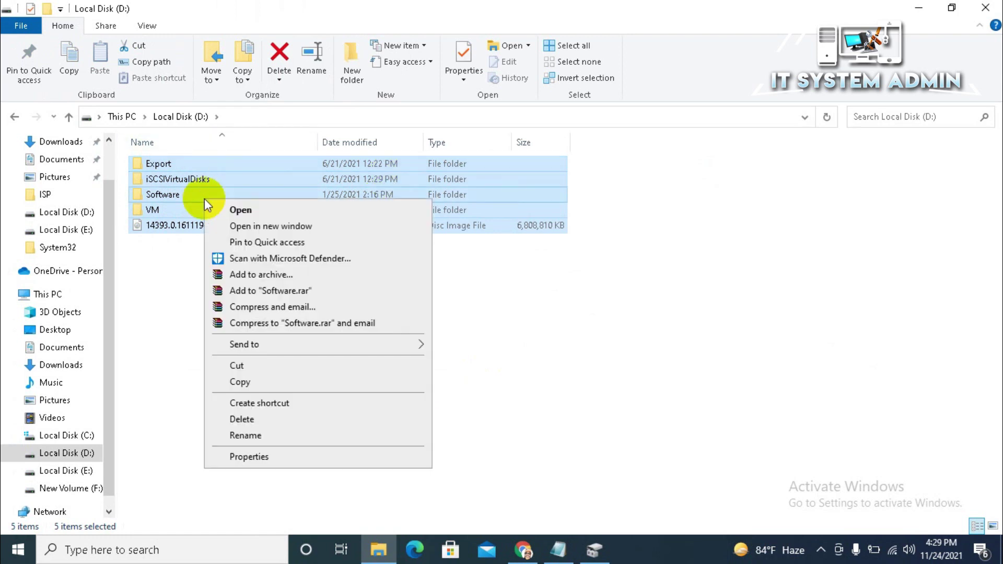
left_click(268, 368)
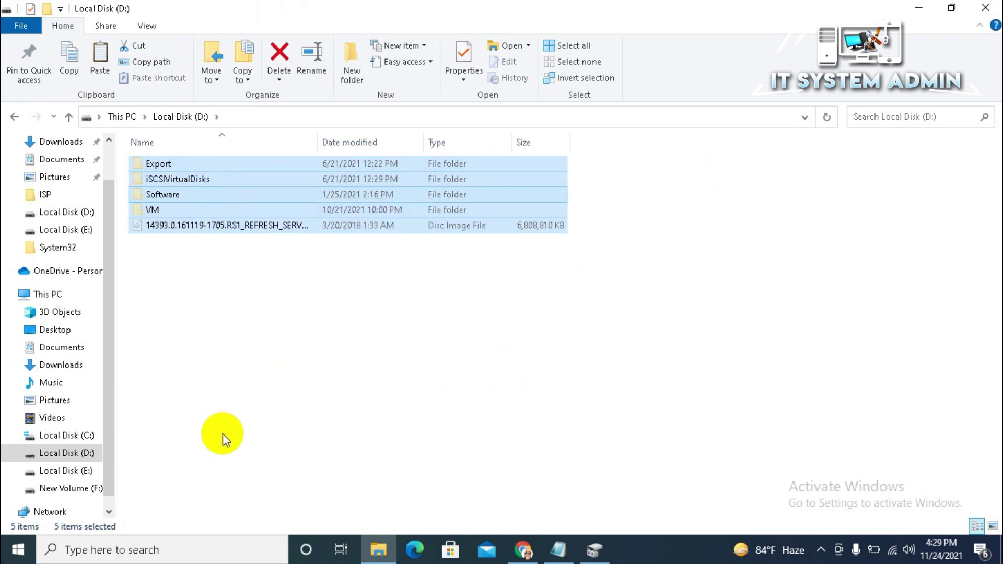
left_click(71, 490)
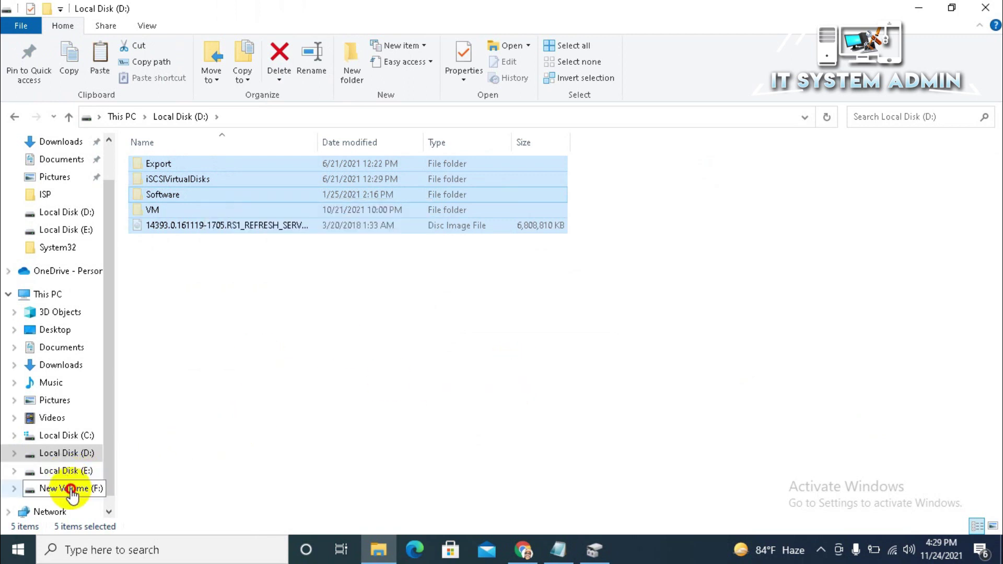
Paste the five D: items into New Volume (F:) and check they arrived.
right_click(333, 240)
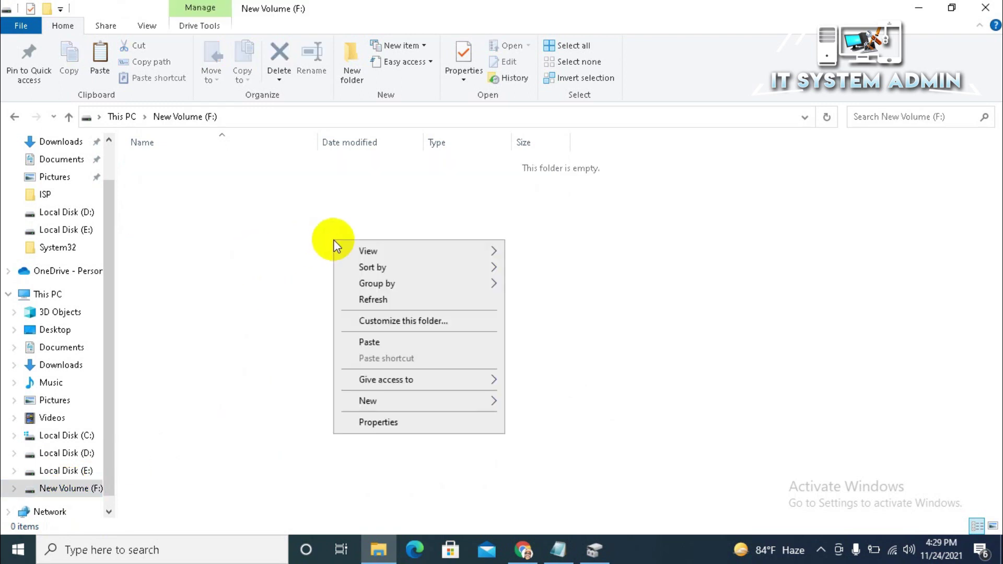
left_click(402, 346)
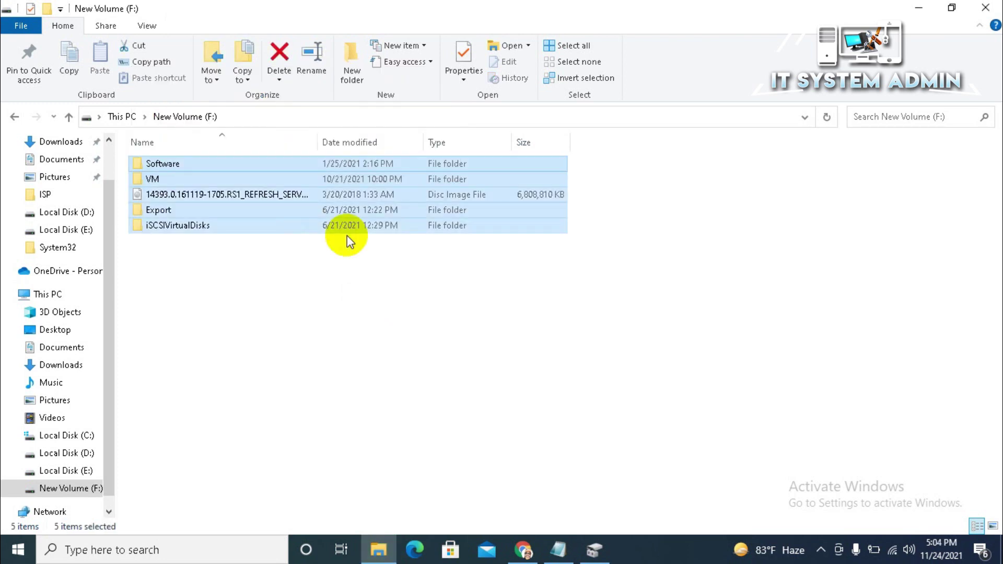
left_click(352, 300)
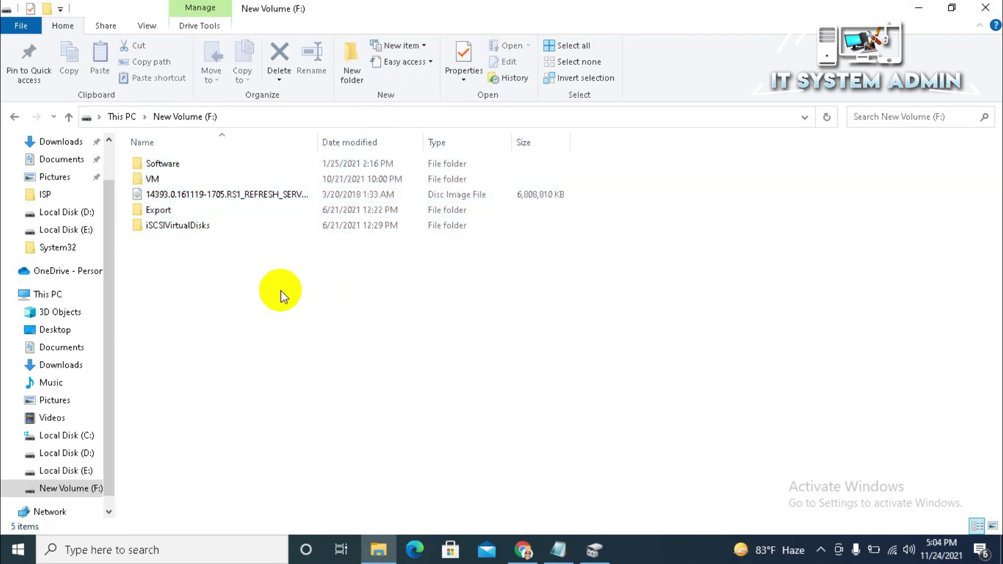
left_click_drag(278, 308, 167, 129)
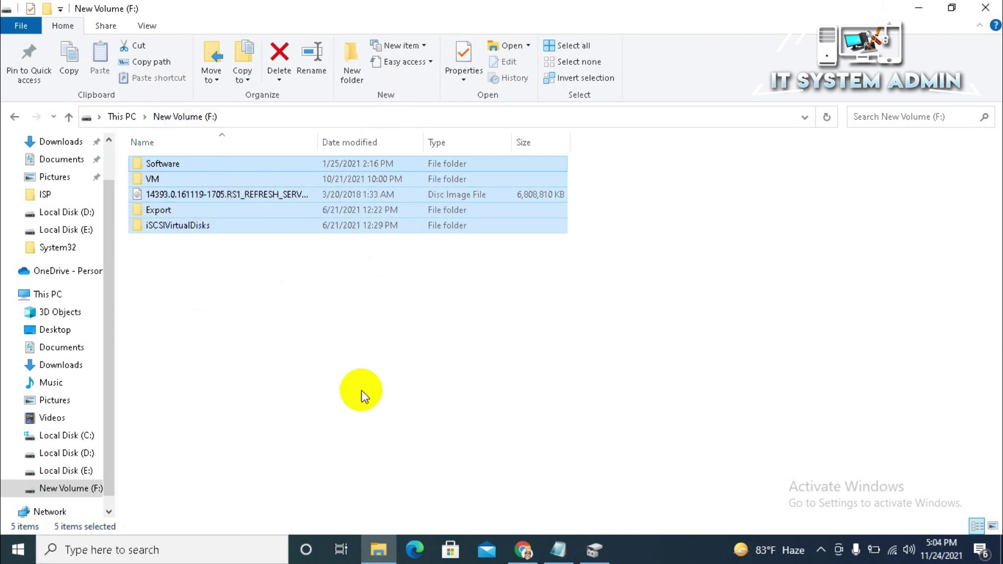
left_click(351, 399)
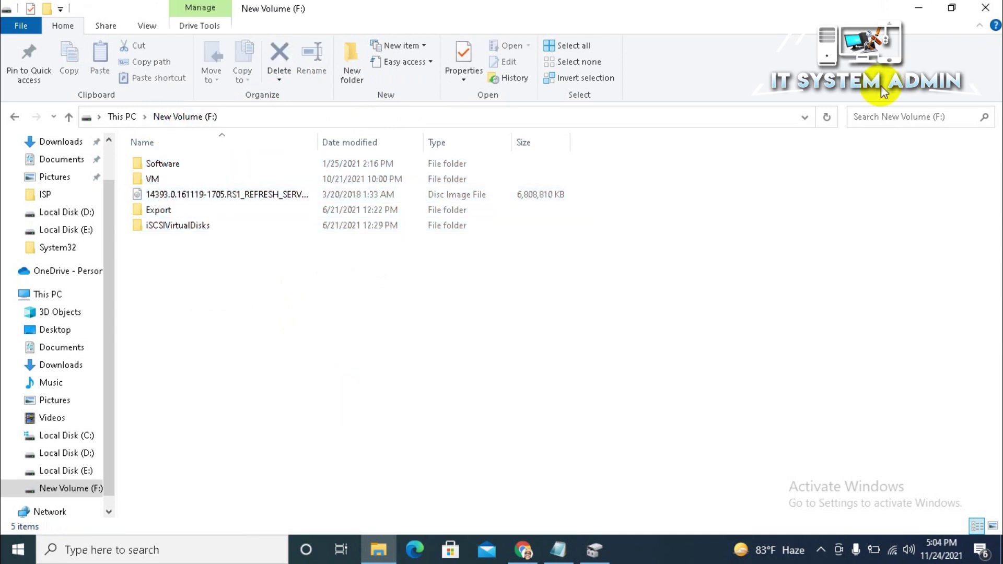
Close File Explorer and bring up the D: partition's actions in Disk Management.
left_click(993, 10)
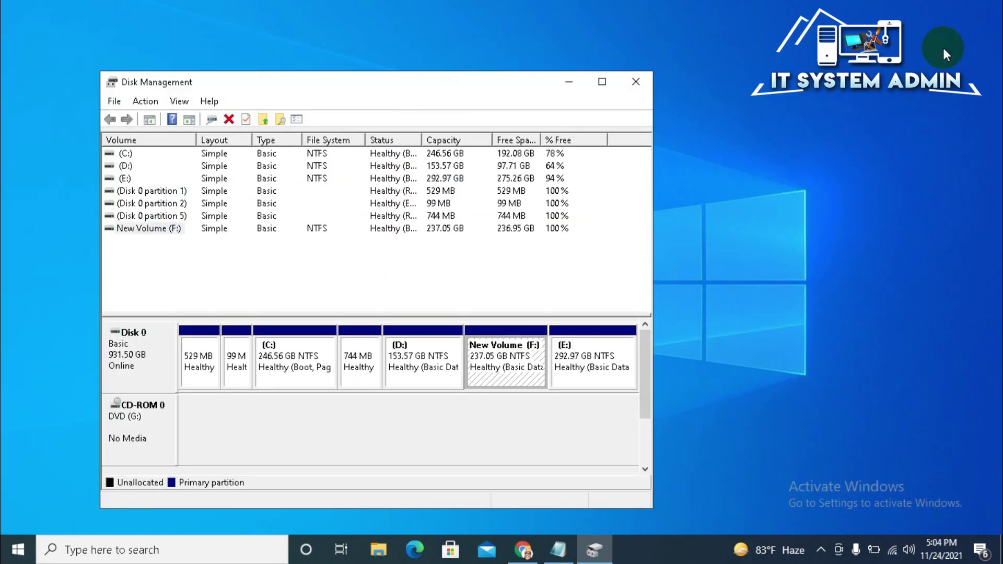
left_click(415, 358)
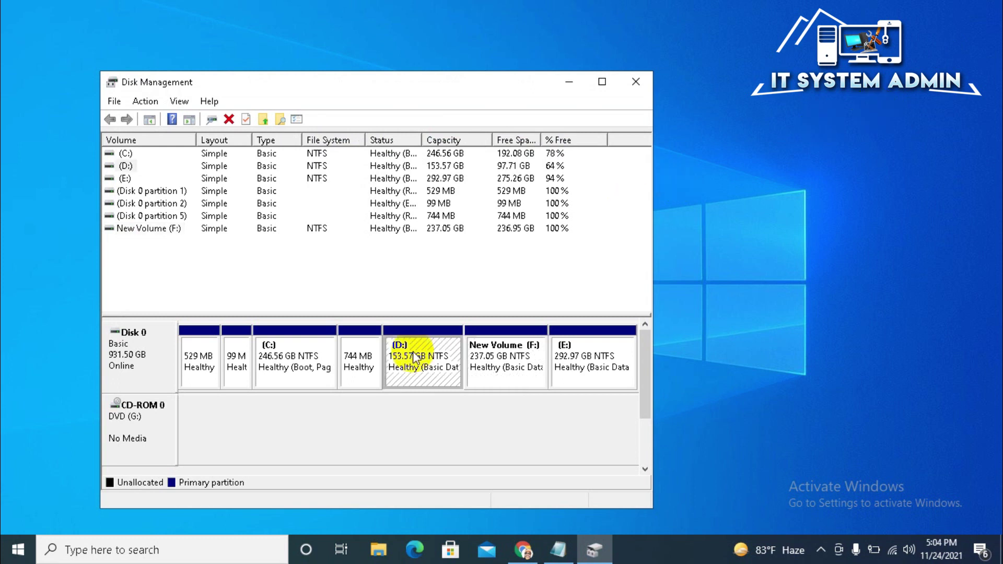
right_click(415, 358)
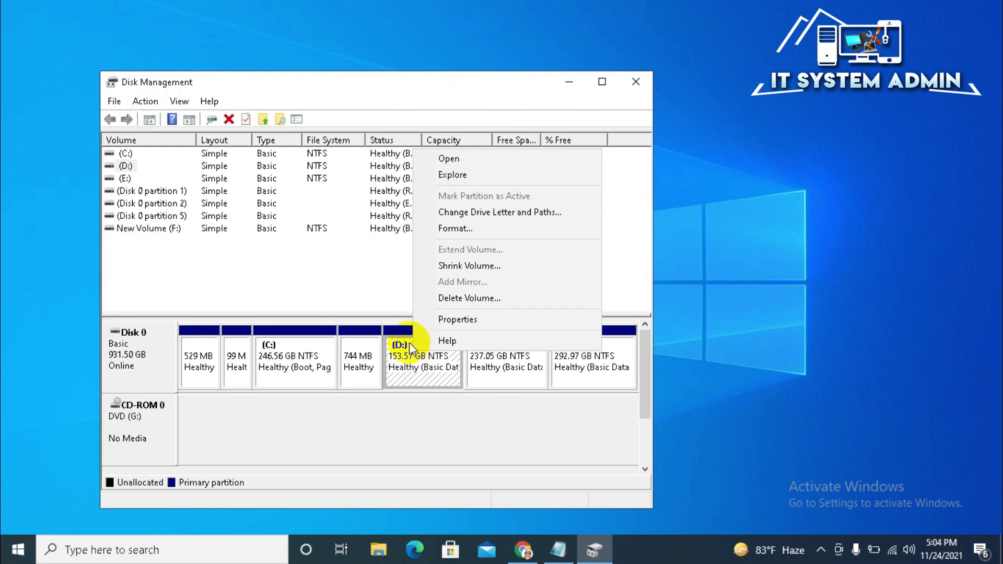
Delete the D: volume, accepting the data-loss warning and forcing deletion of the in-use partition.
left_click(490, 298)
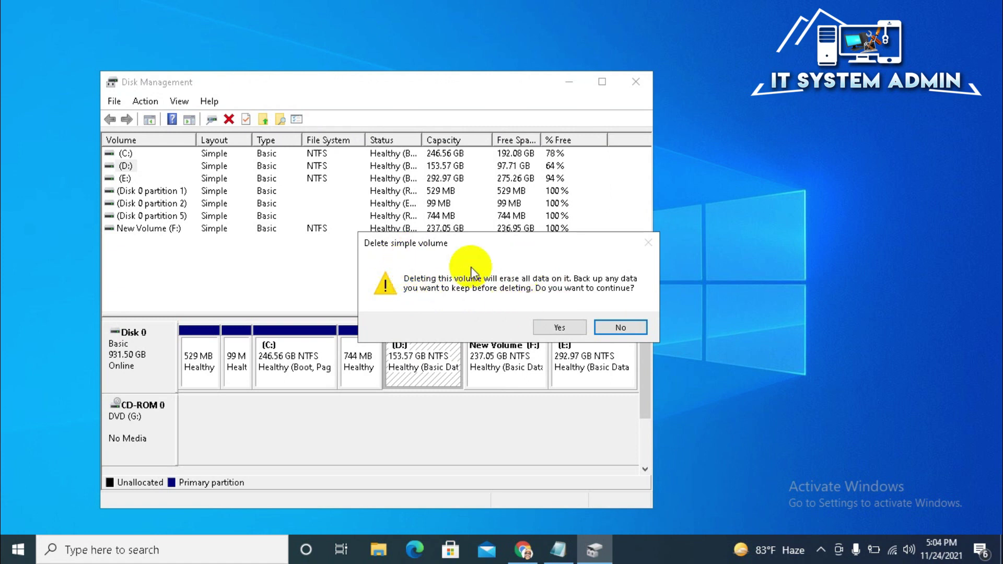
left_click(554, 327)
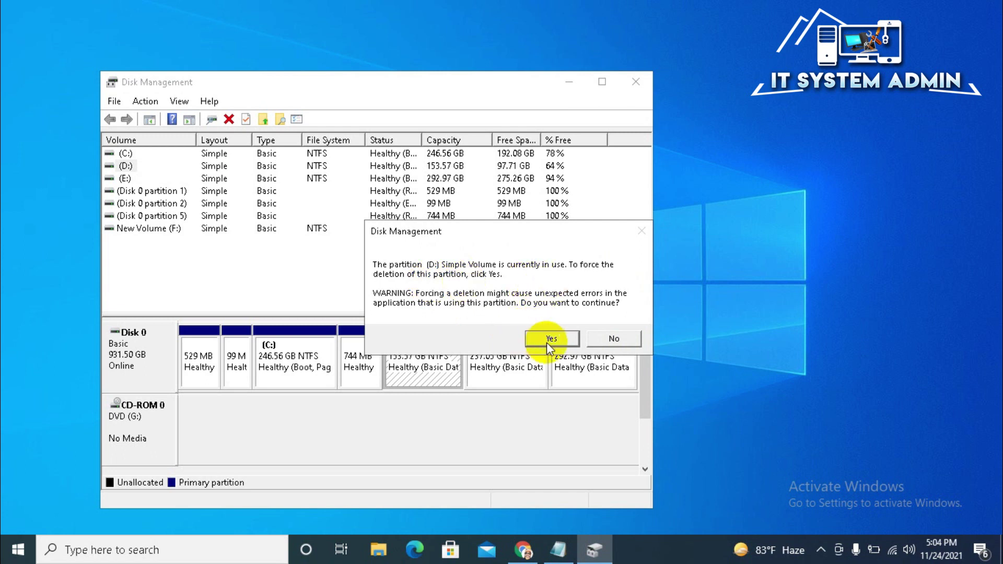
left_click(548, 339)
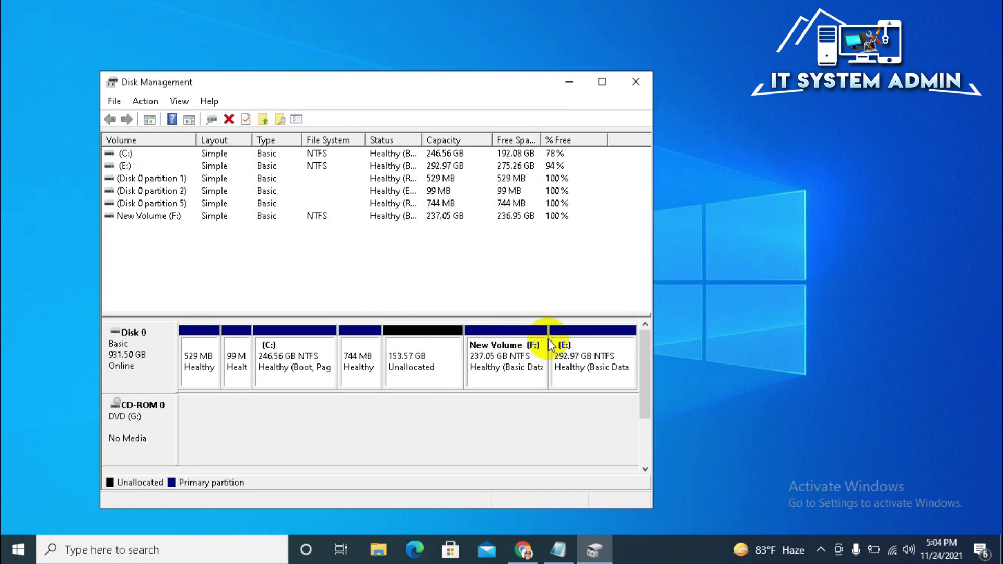
left_click(421, 364)
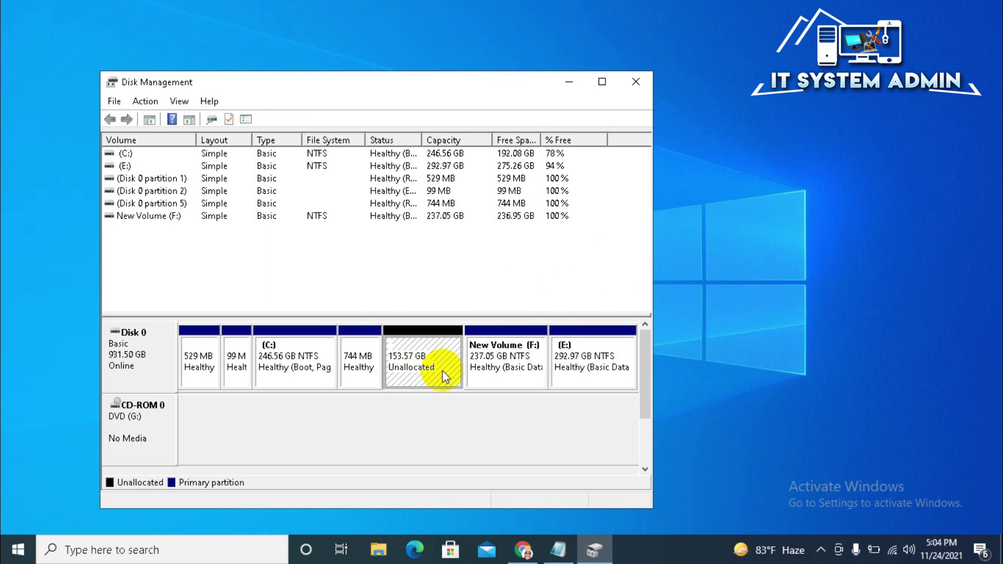
right_click(423, 355)
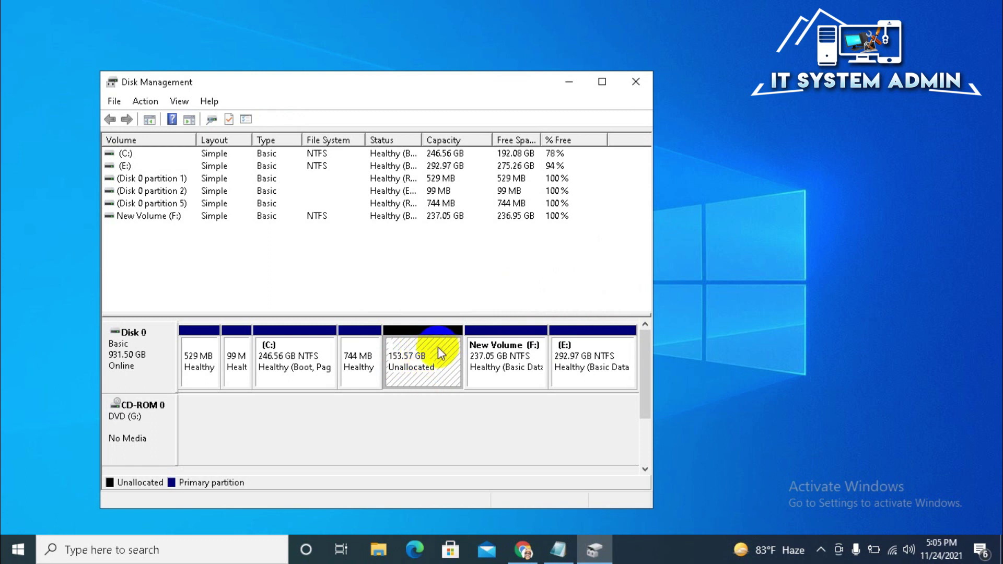
left_click(290, 357)
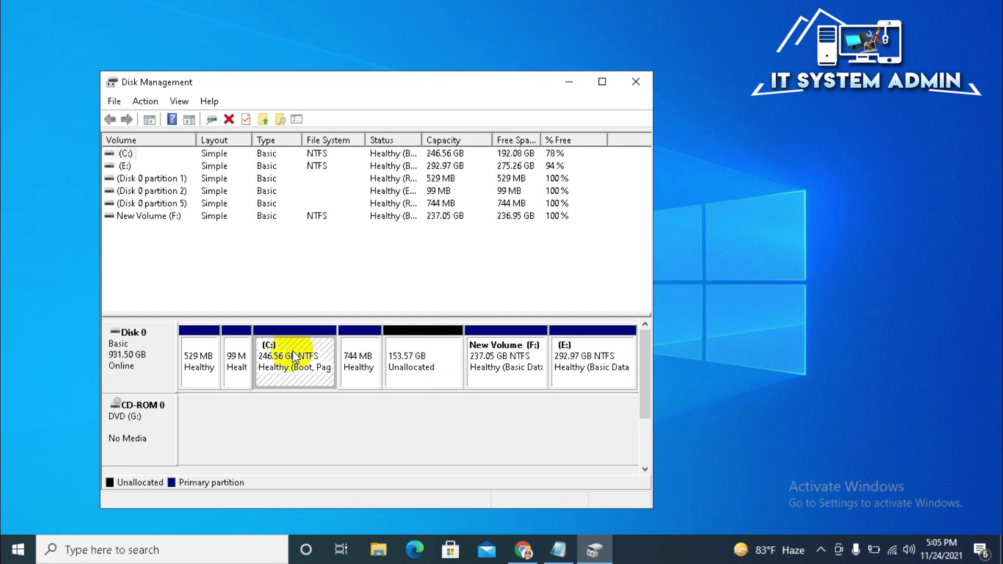
right_click(404, 361)
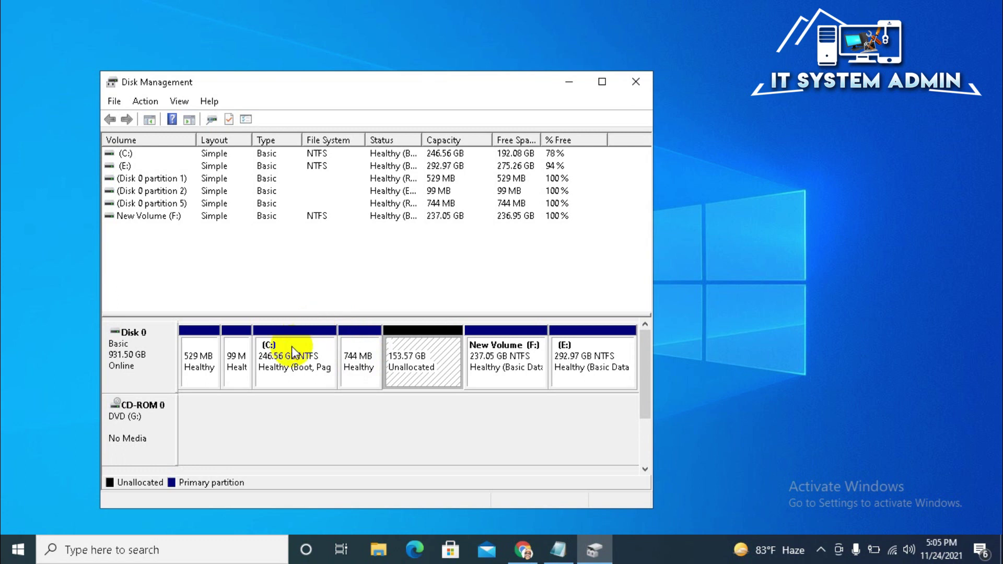
right_click(424, 352)
right_click(288, 357)
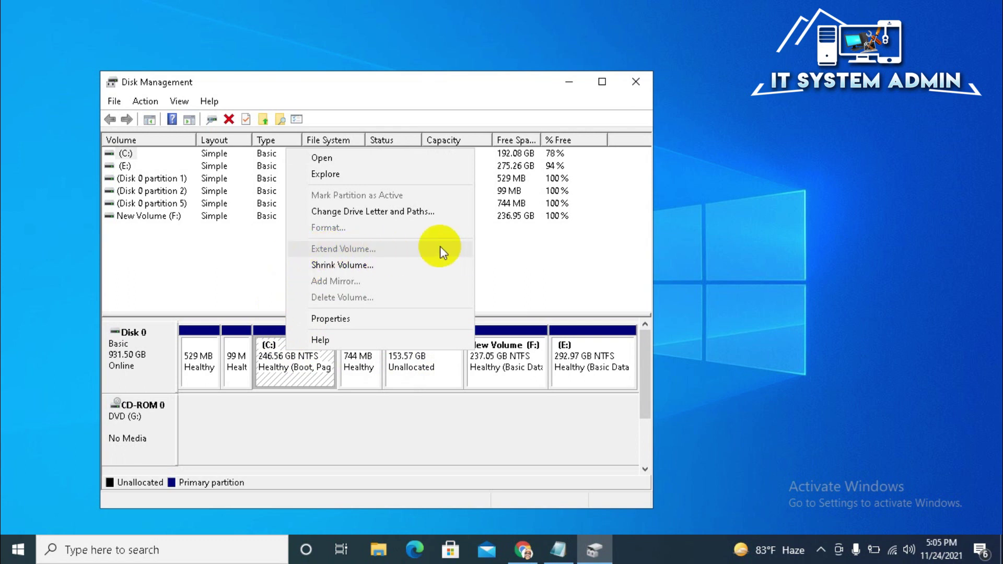
left_click(423, 418)
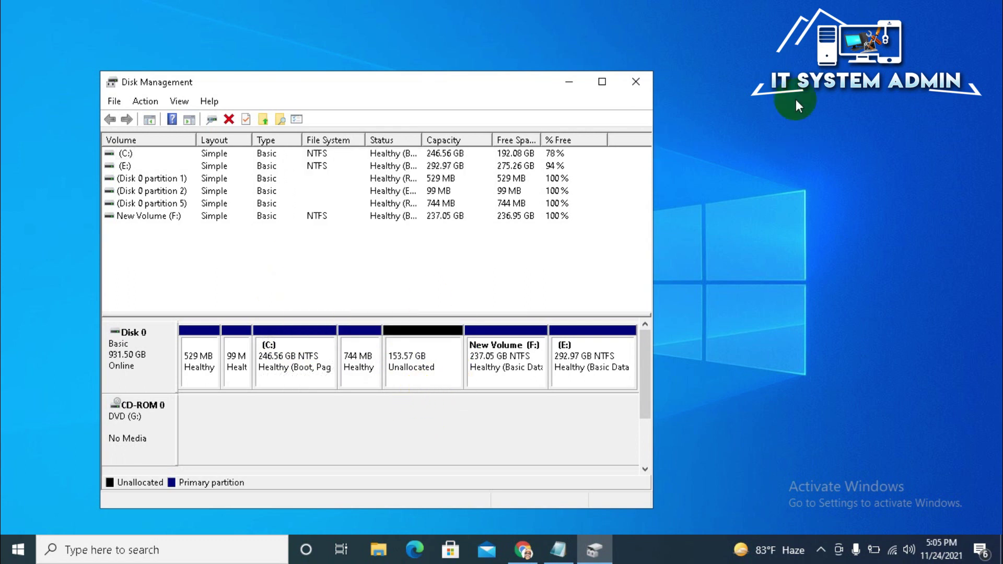
Close Disk Management, search for cmd and run Command Prompt as administrator.
left_click(635, 83)
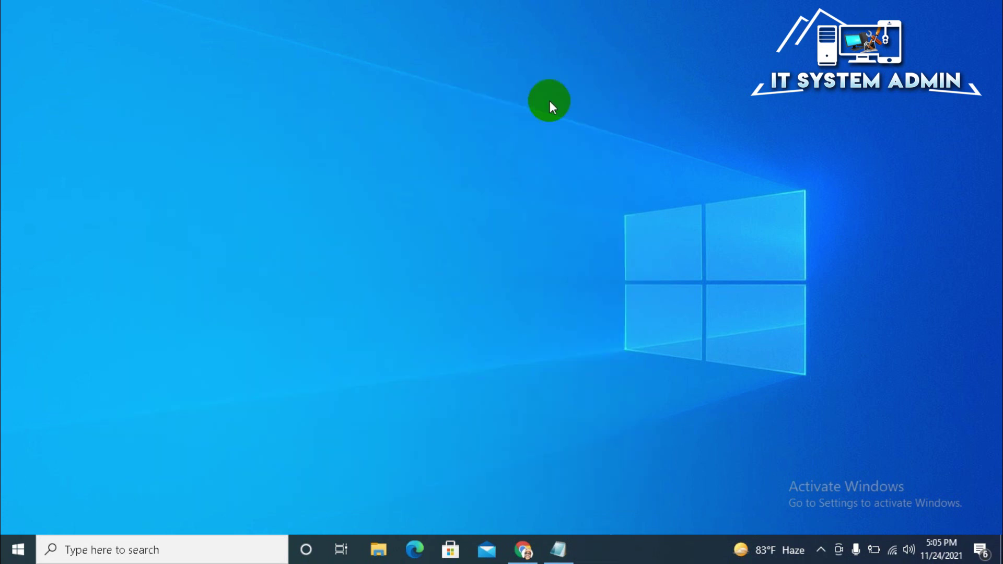
left_click(104, 557)
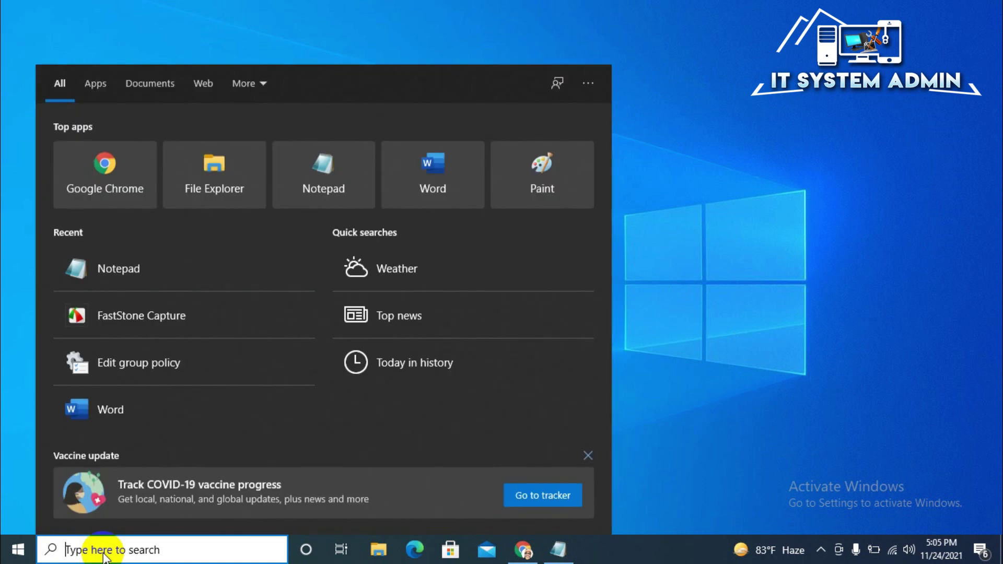
type("c")
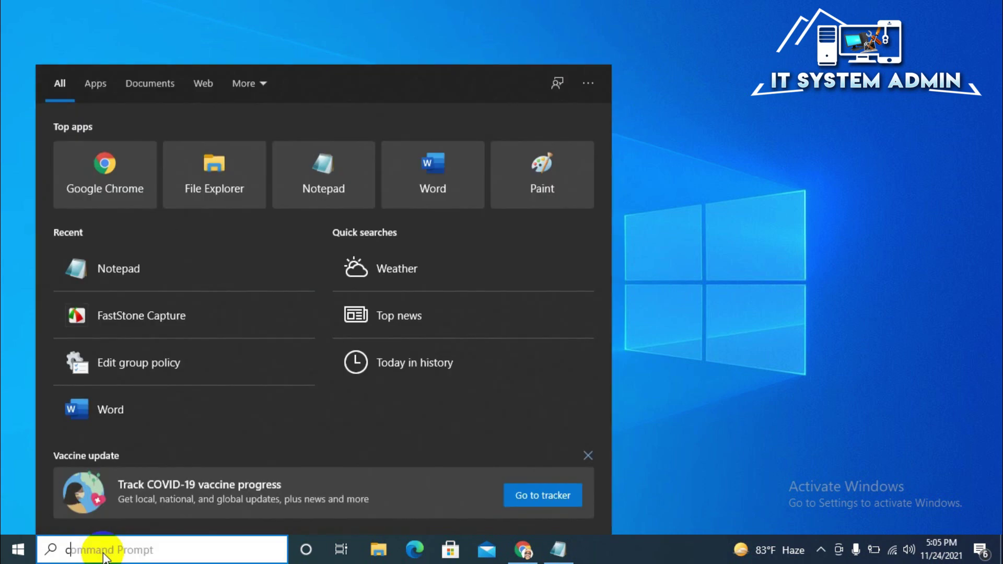
type("md")
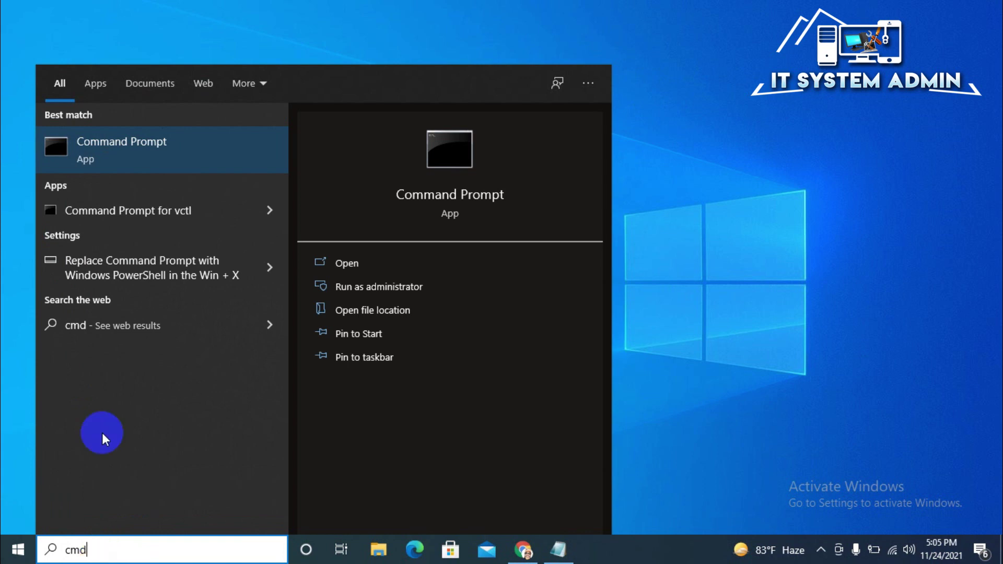
left_click(163, 144)
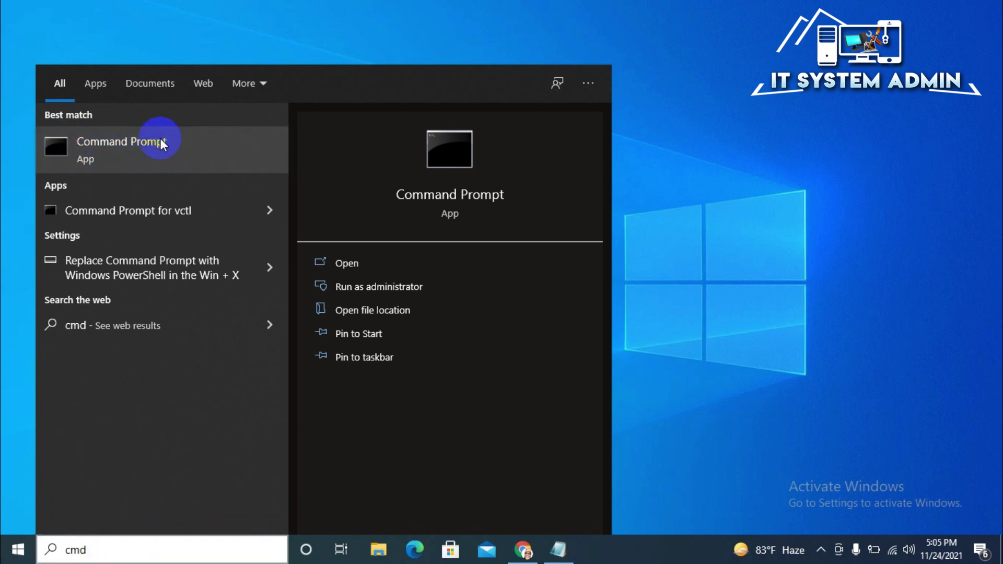
right_click(163, 144)
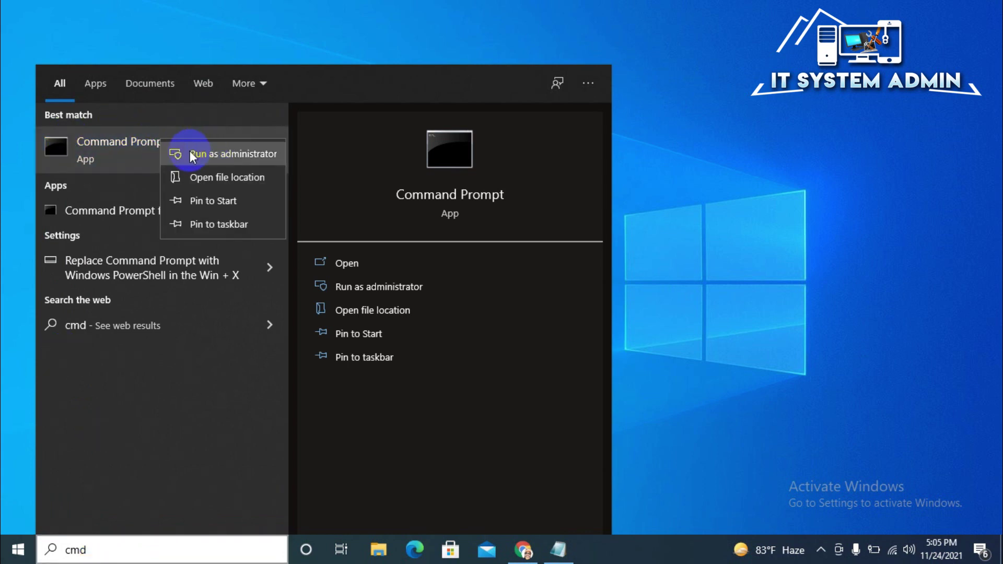
left_click(249, 153)
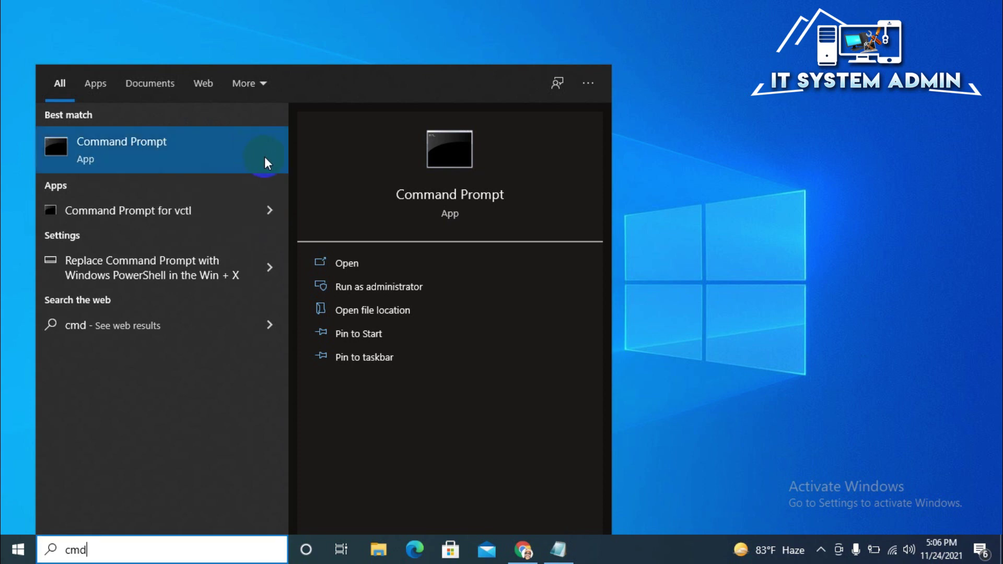
left_click(666, 237)
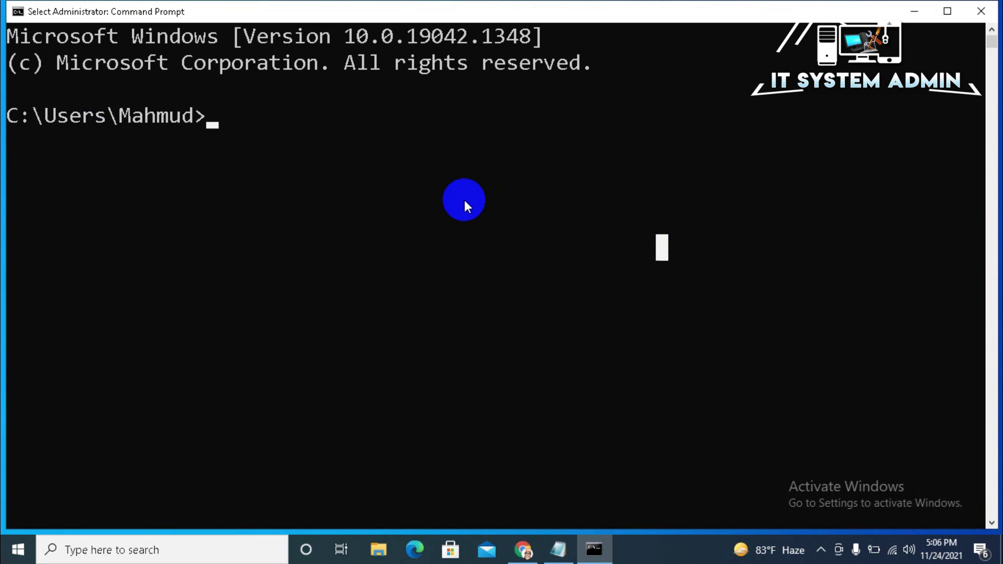
Start DiskPart, correcting the rejected 'disk part' command to 'diskpart'.
type("d")
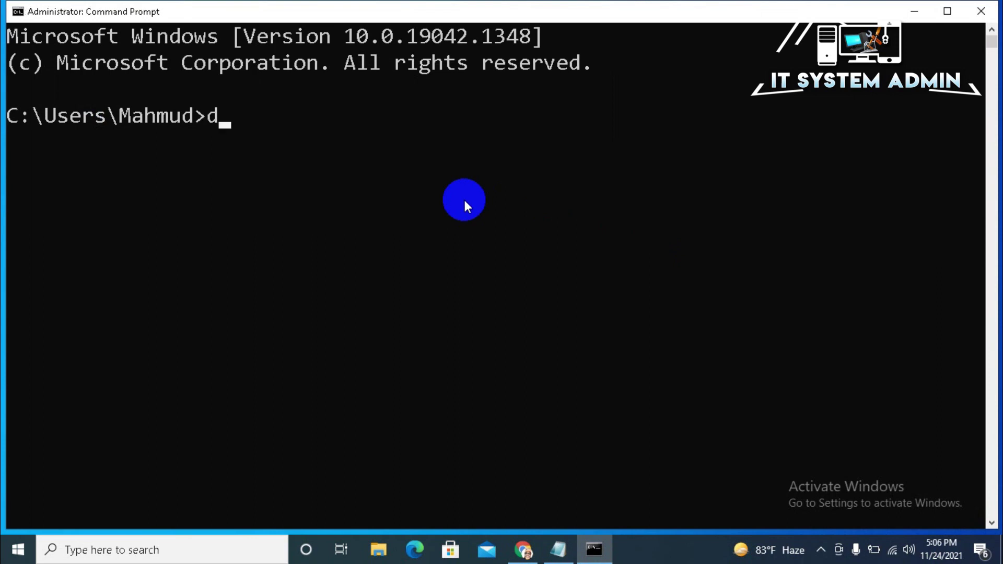
type("isk part")
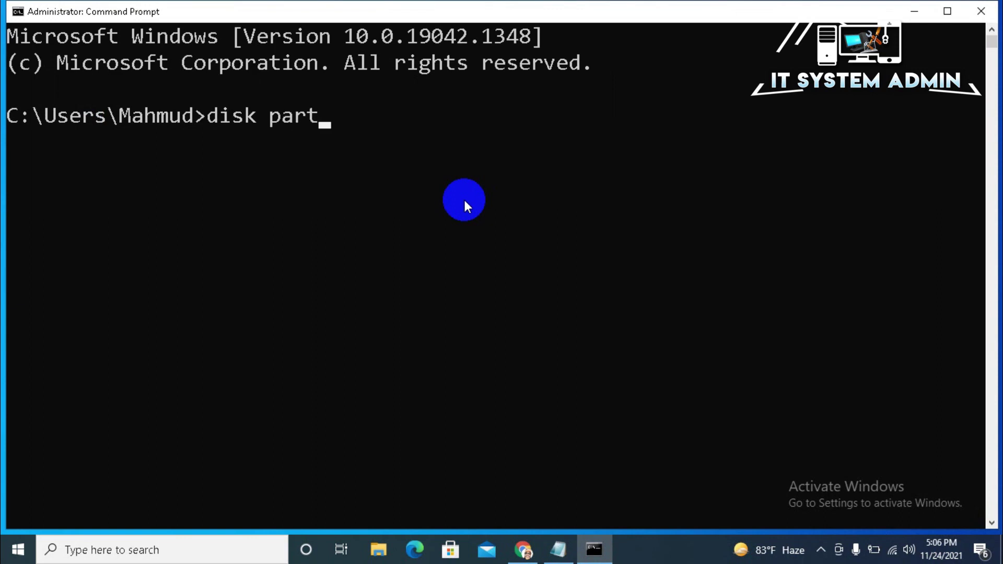
key("Return")
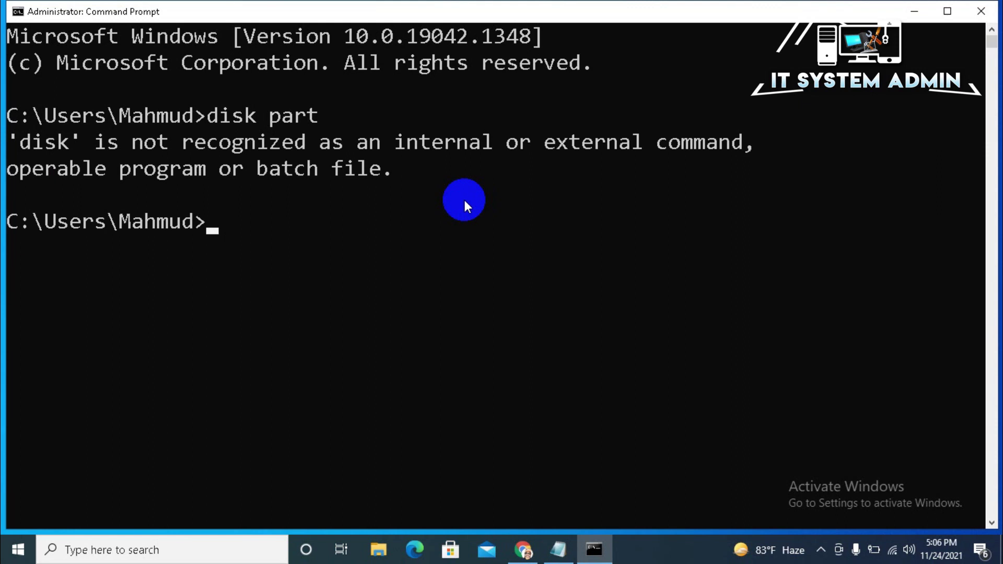
key("Up")
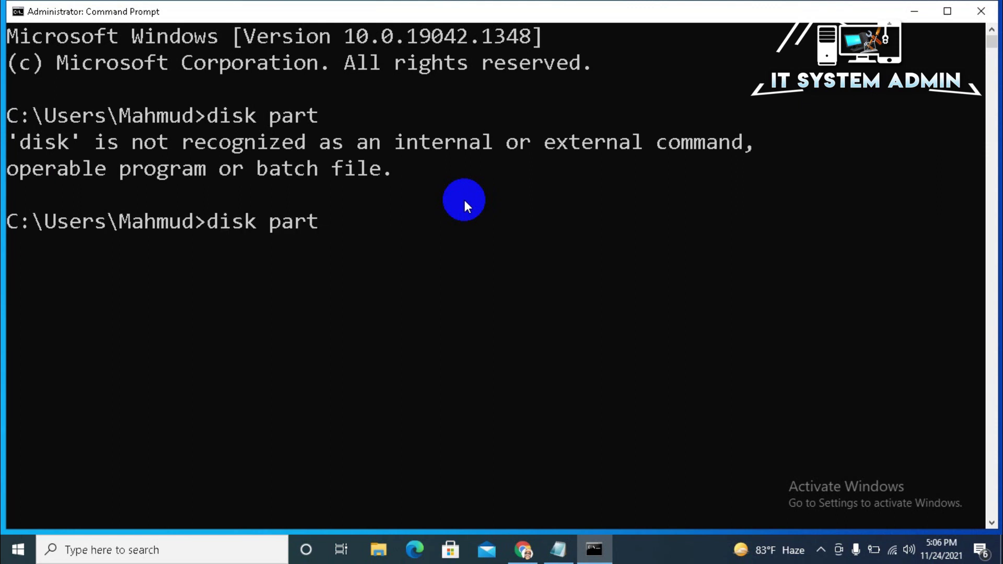
key("Left")
key("Left")
key("Left")
key("Left")
key("BackSpace")
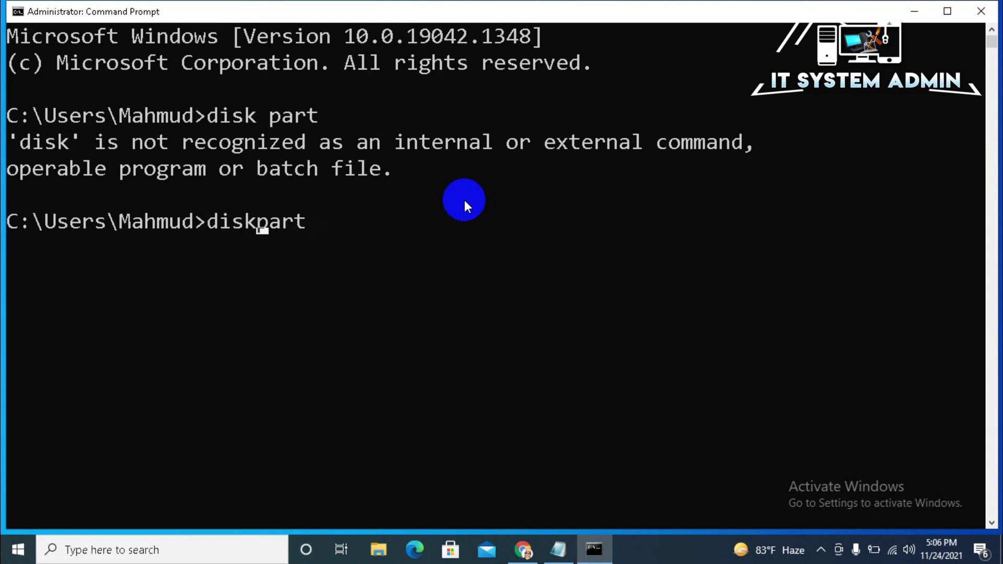
key("Return")
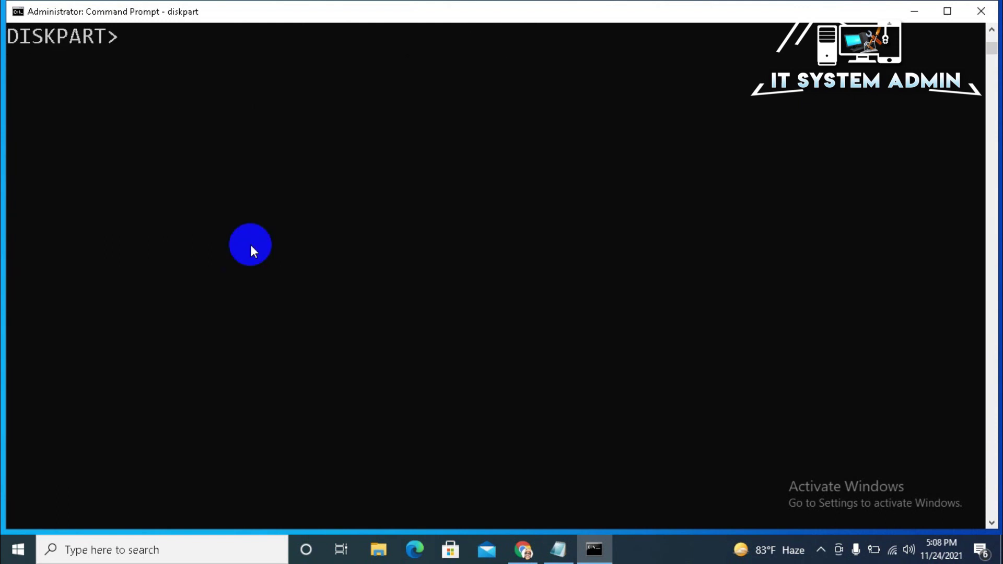
Run 'list disk', 'select disk 0' and 'list partition' at the DISKPART prompt.
type("lis")
type("t d")
type("isk")
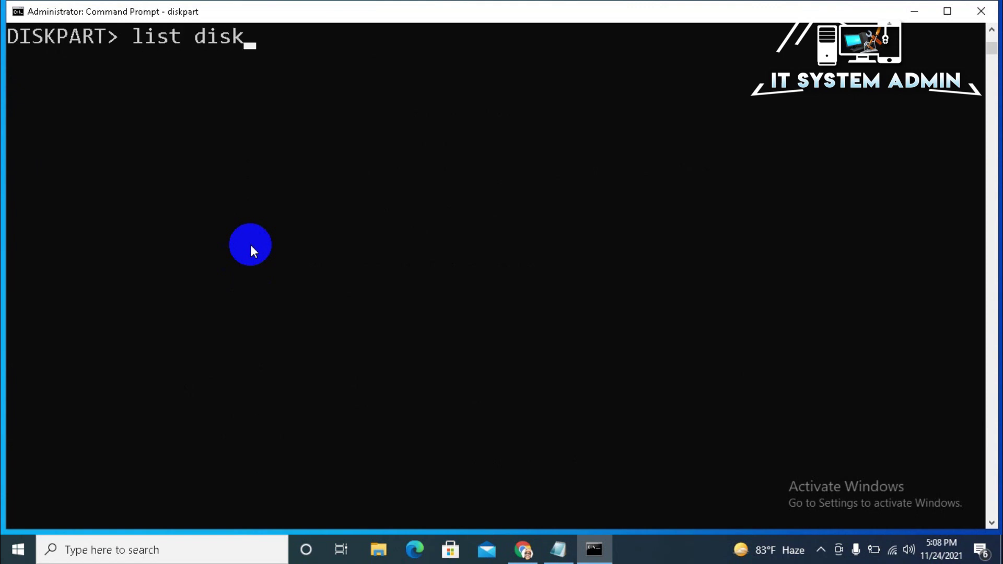
key("Return")
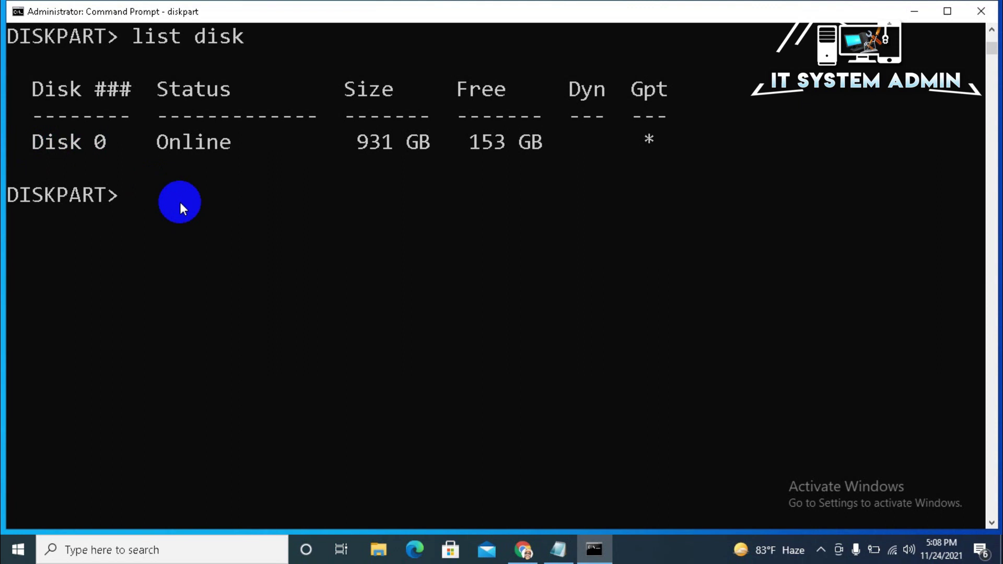
type("s")
type("elect ")
type("di")
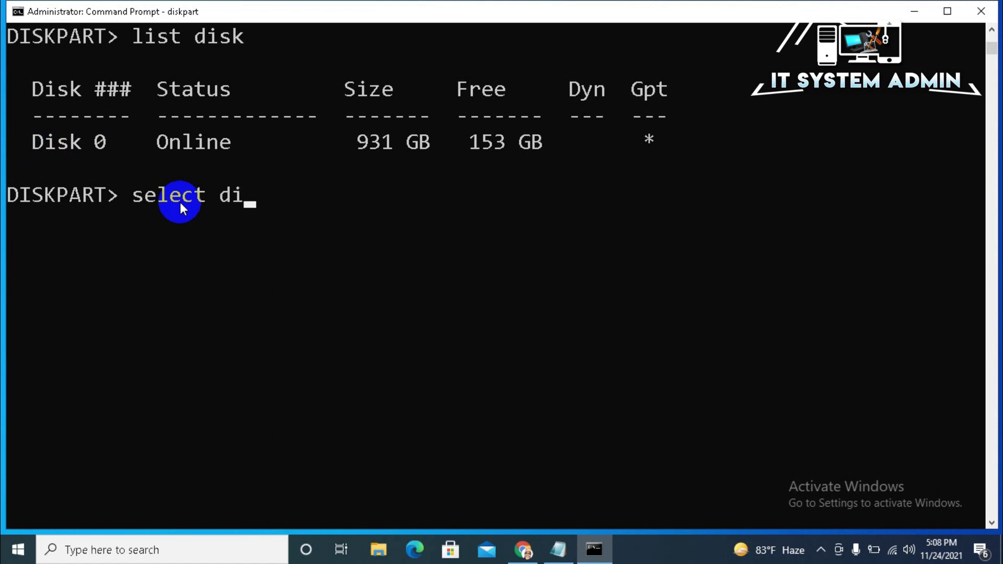
type("sk 0")
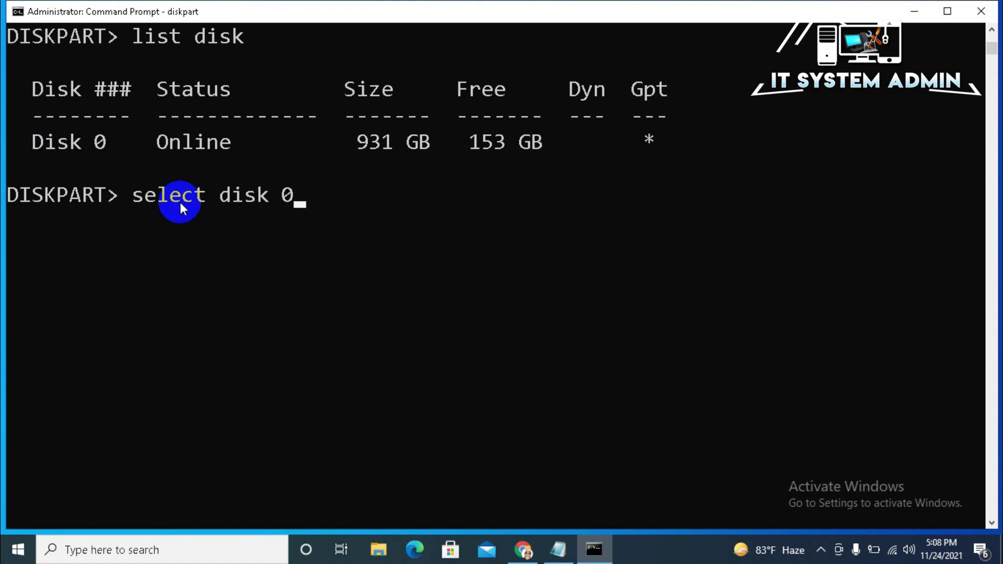
key("Return")
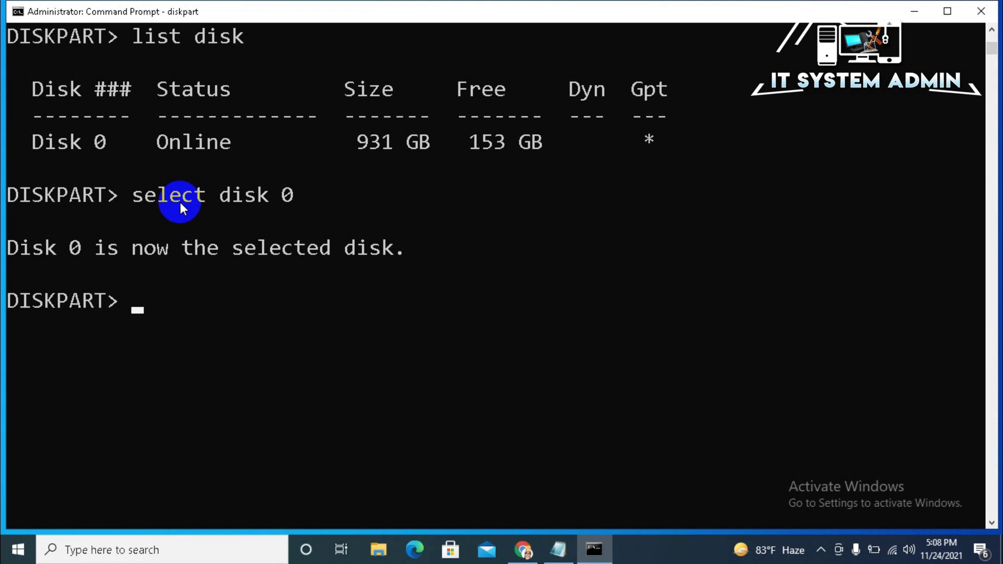
type("list part")
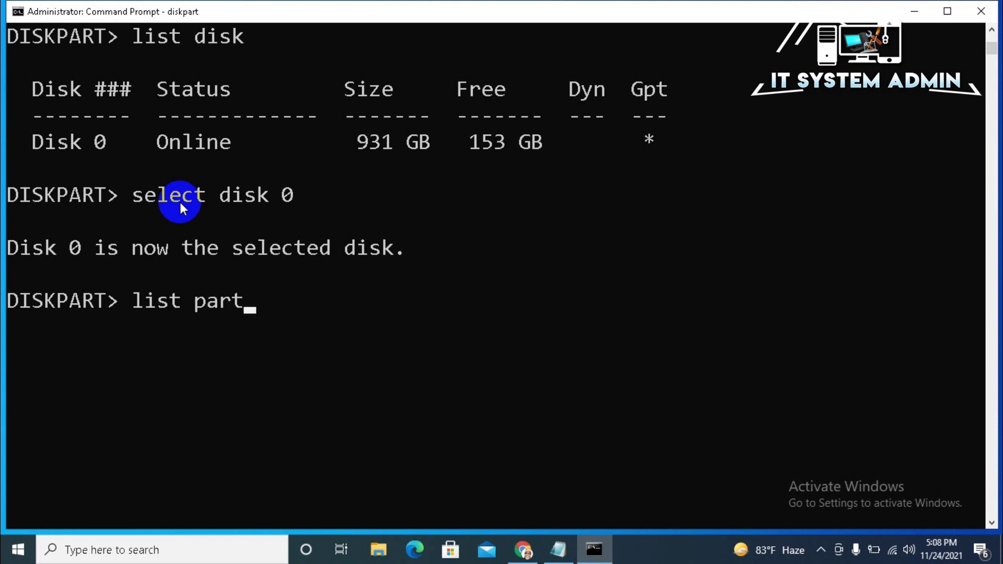
type("ition")
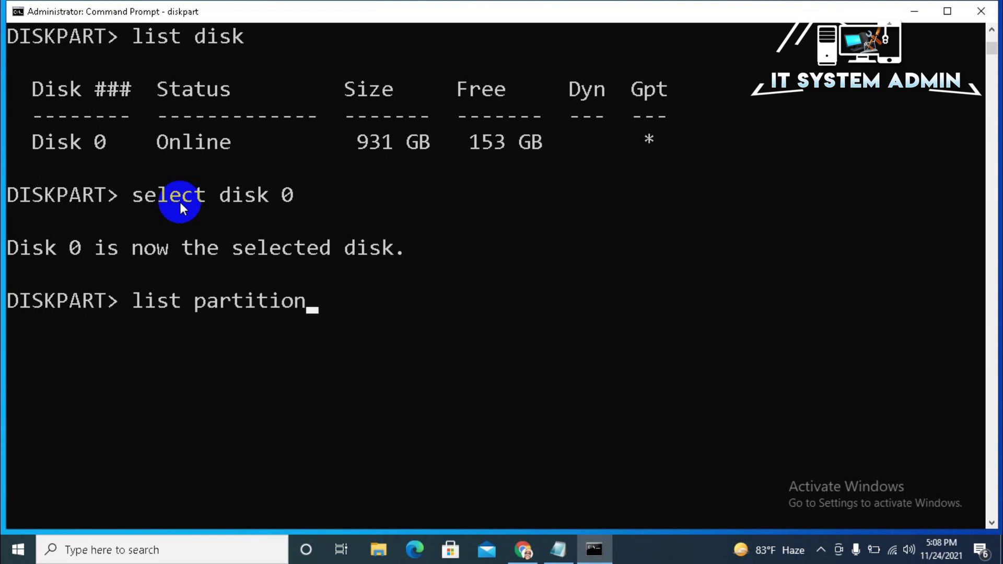
key("Return")
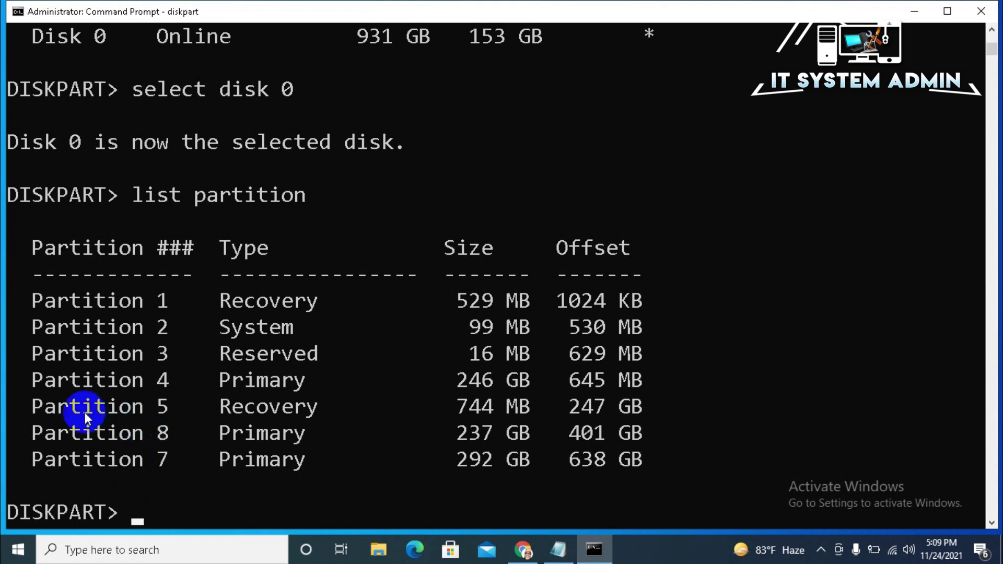
Highlight the Partition 5 line in the DiskPart output and reopen Disk Management.
left_click_drag(85, 412, 207, 413)
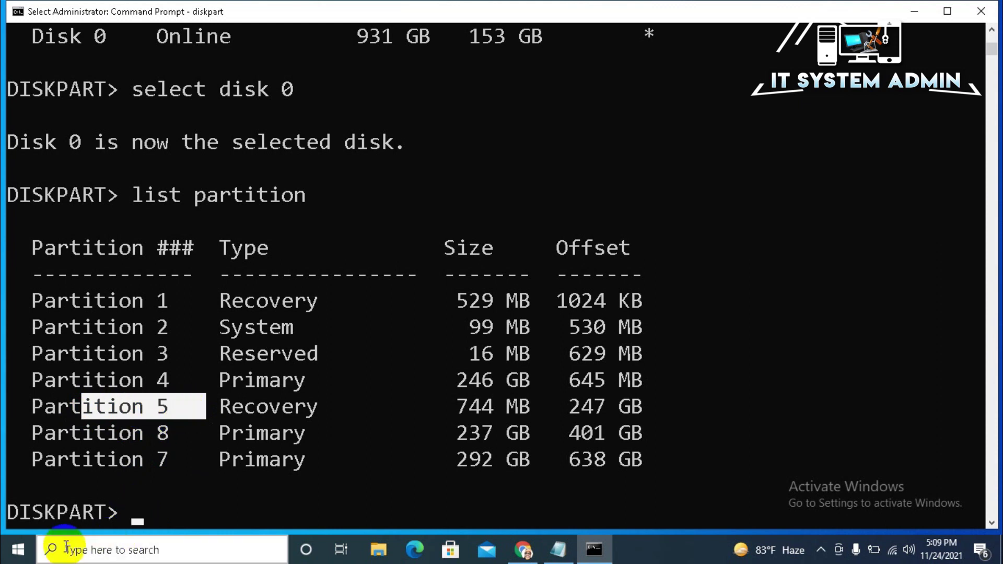
right_click(23, 559)
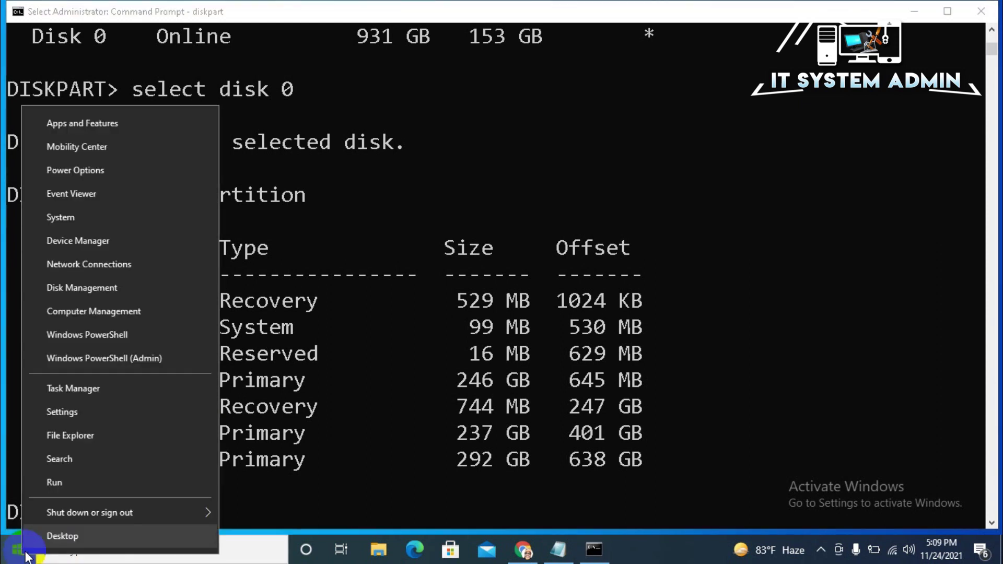
left_click(108, 289)
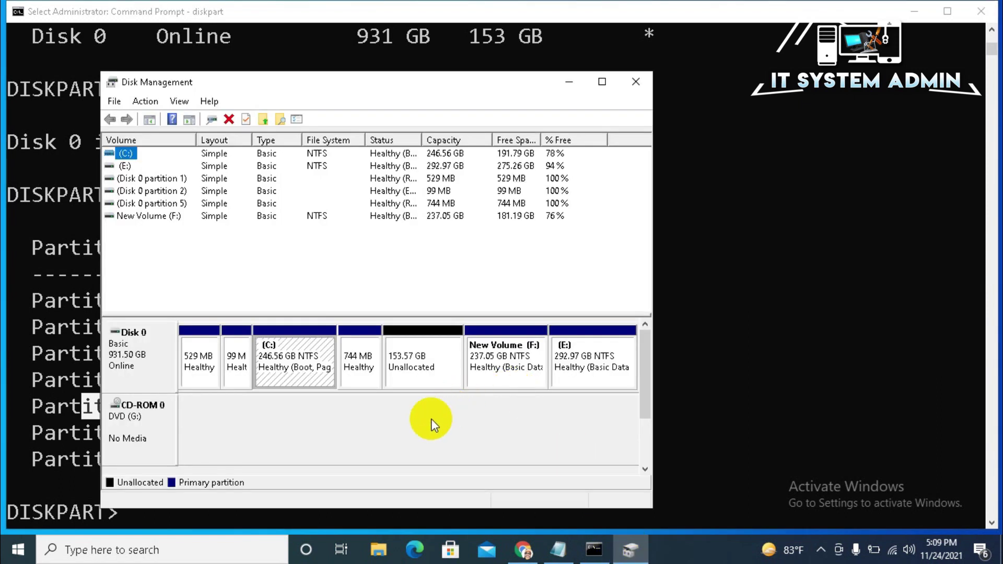
Select the 744 MB recovery partition and C: in the disk map to check their order.
left_click(358, 367)
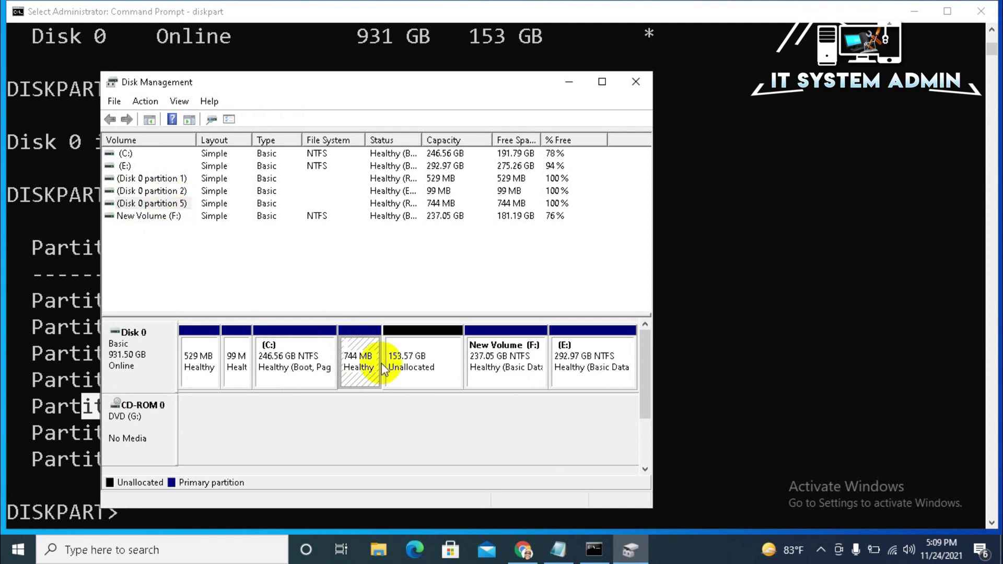
left_click(290, 360)
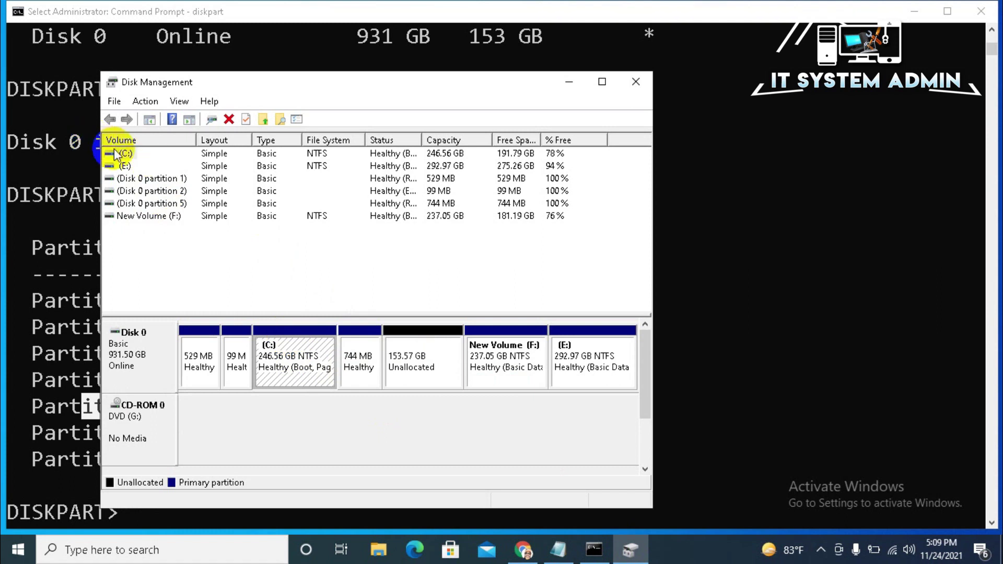
left_click(361, 364)
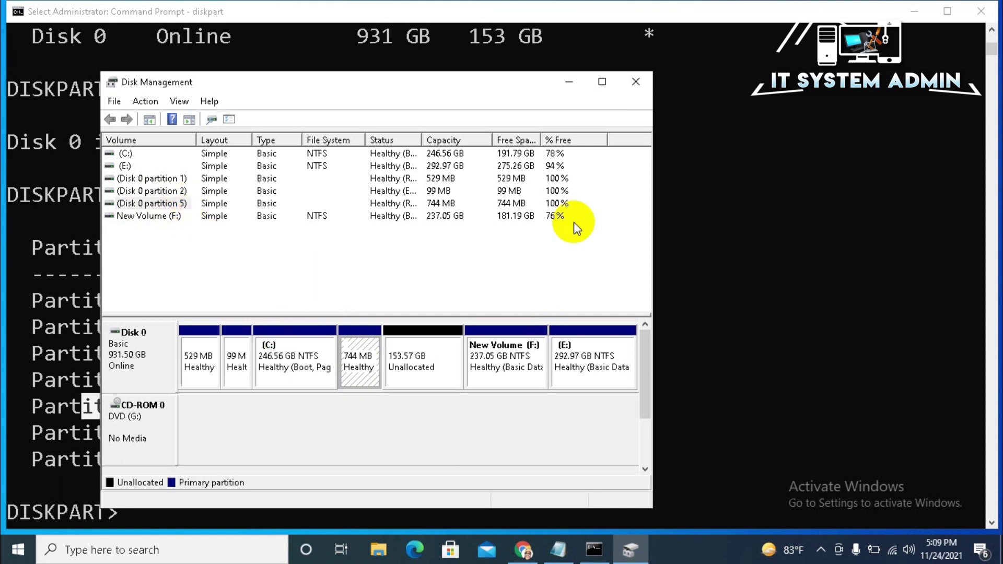
Close Disk Management and run 'select partition 5' in DiskPart to select the 744 MB Recovery partition.
left_click(638, 85)
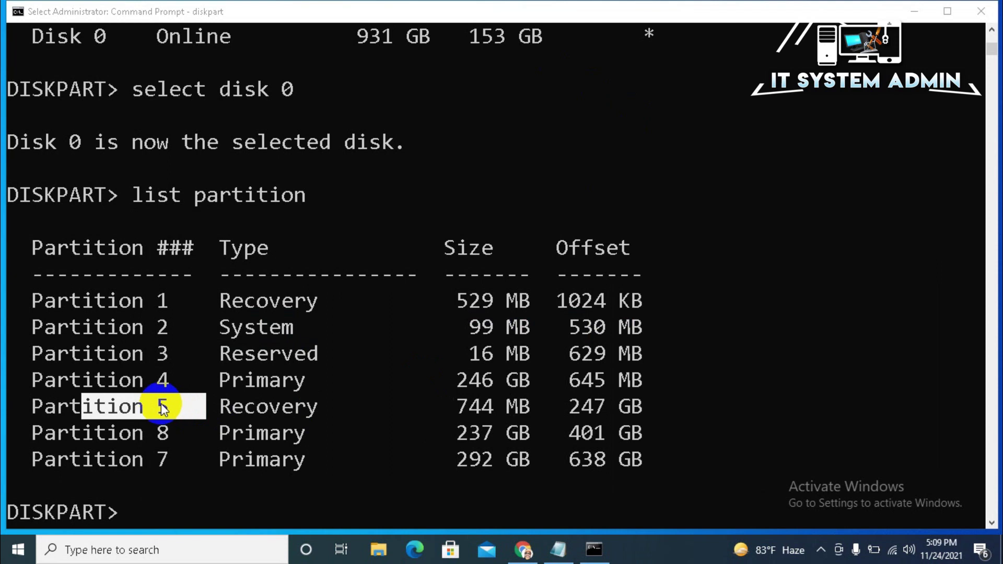
left_click(150, 518)
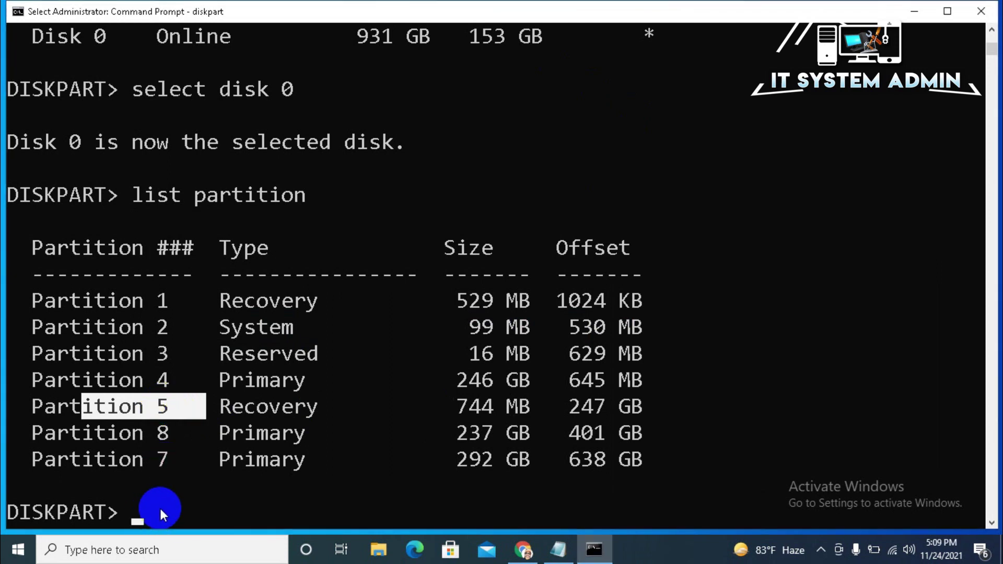
type("se")
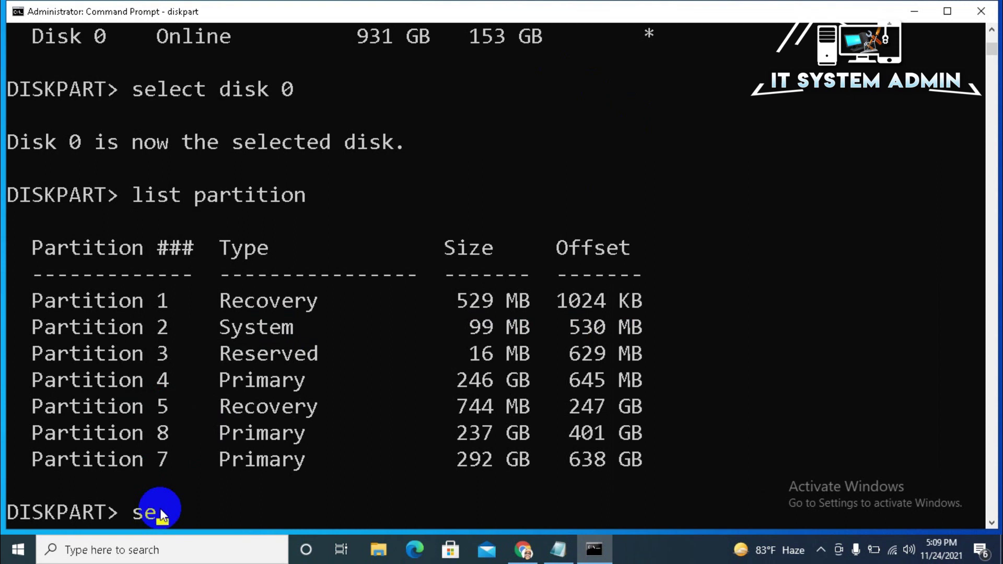
type("lect partition ")
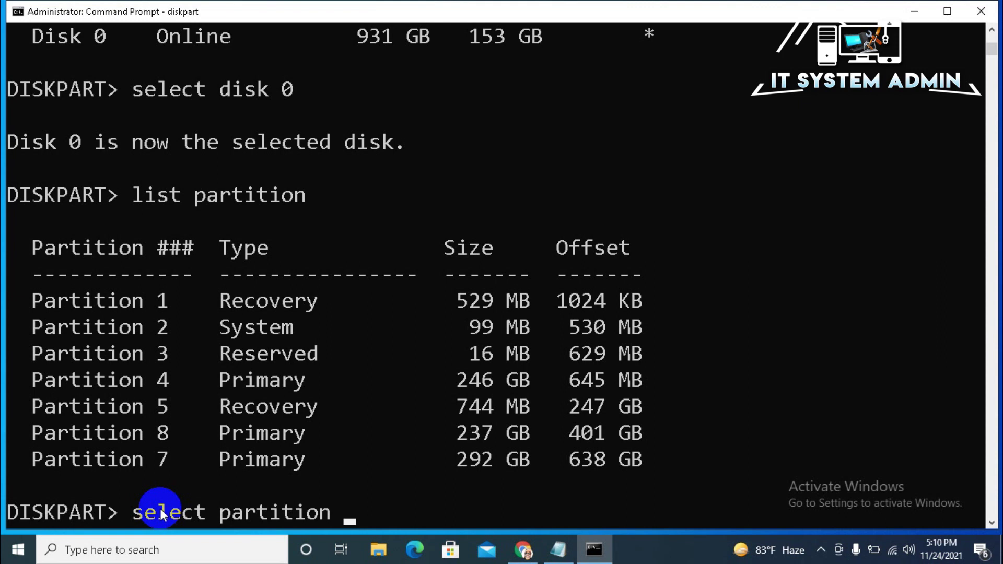
type("5")
key("Return")
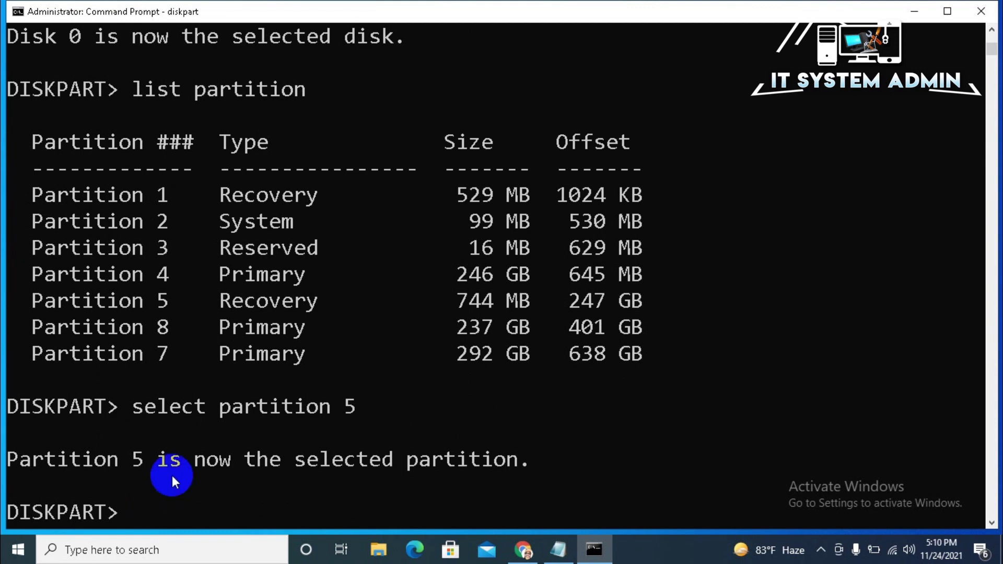
Force-delete Recovery partition 5 with 'delete partition override', then exit DiskPart.
type("delete")
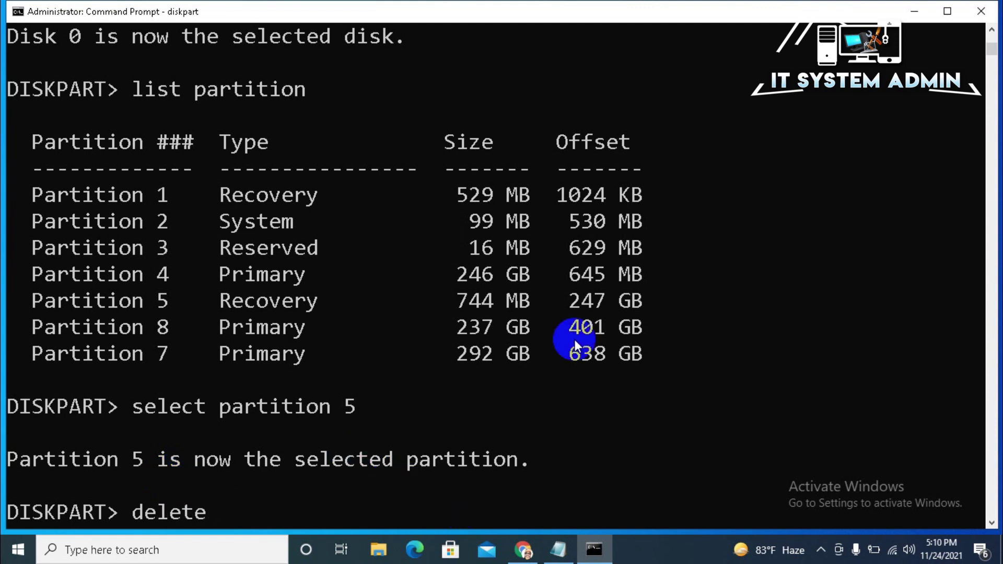
type(" partit")
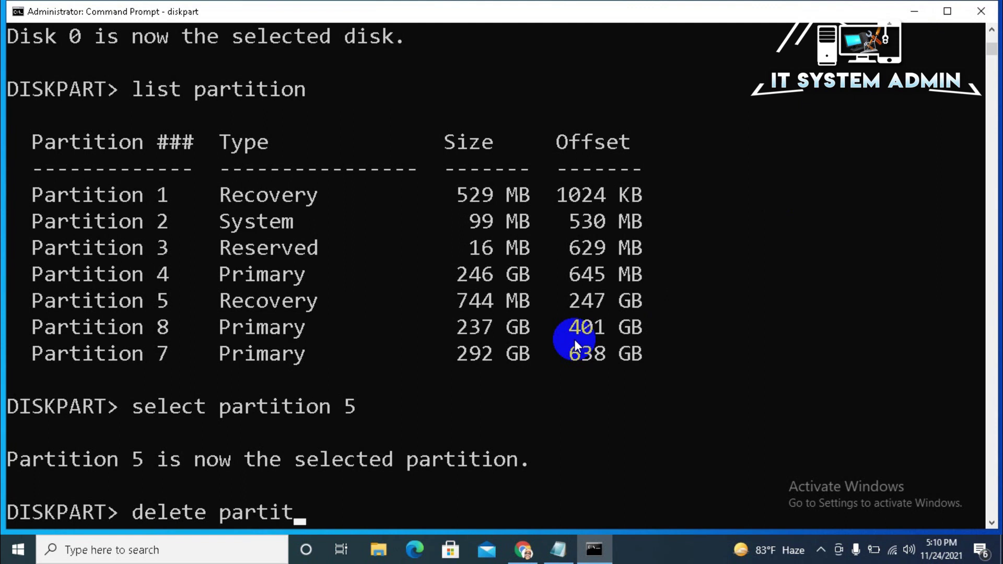
type("ion over")
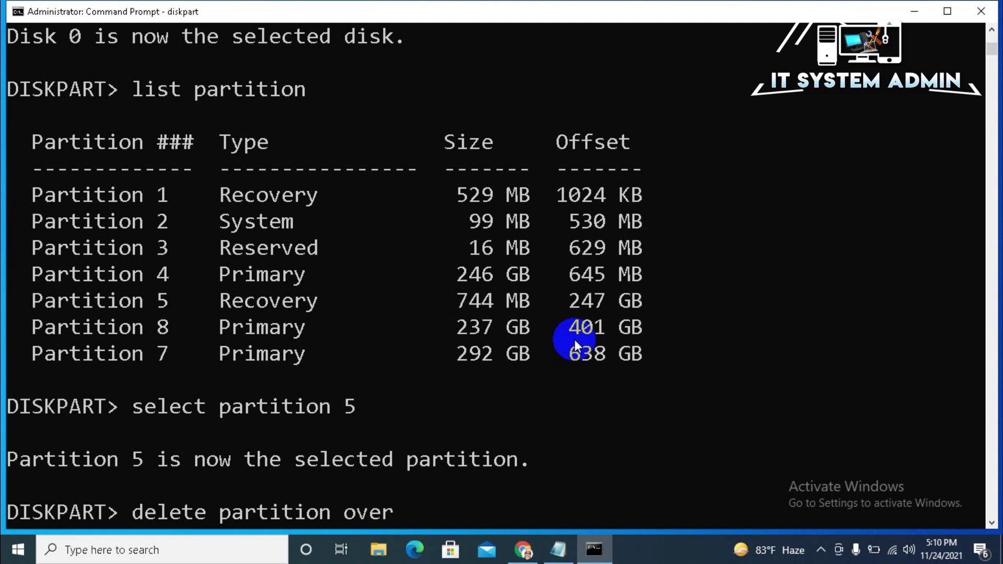
type("ride")
scroll(561, 329, "down", 2)
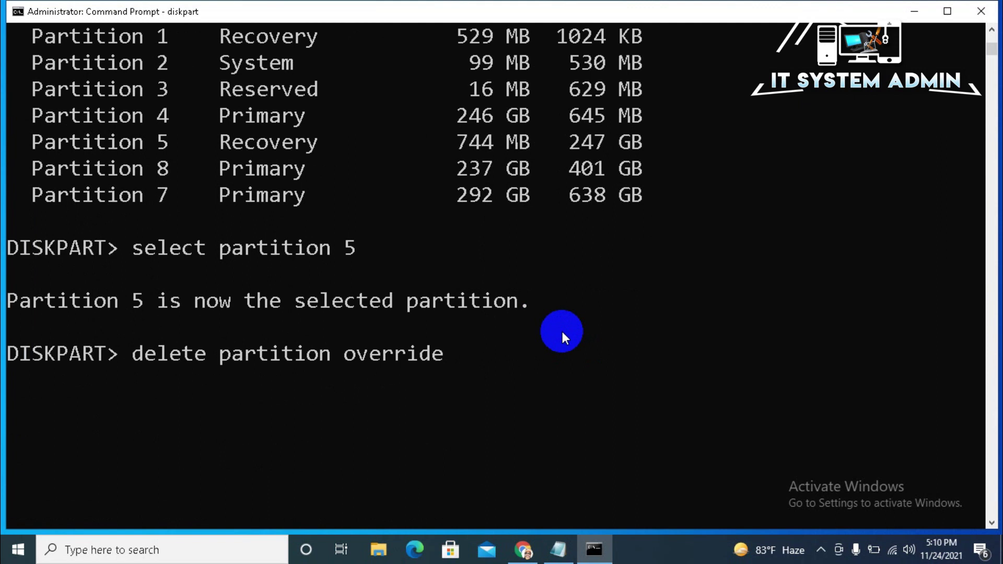
scroll(562, 329, "down", 2)
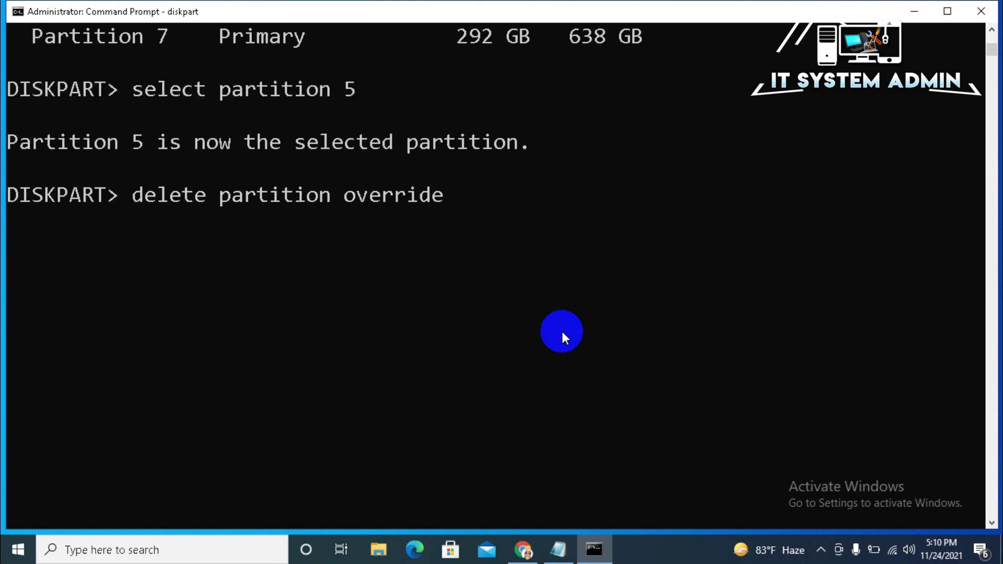
key("Return")
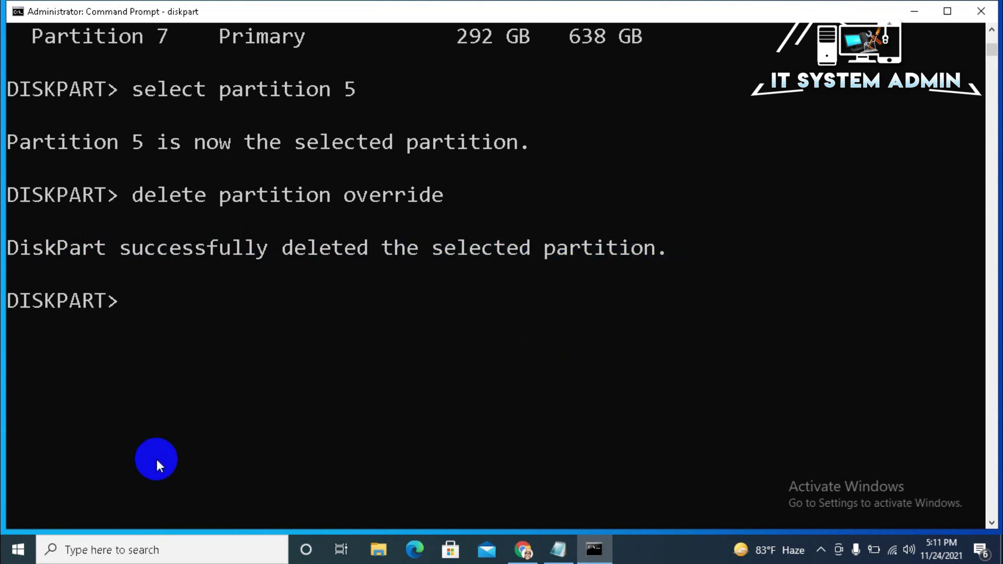
type("exit")
key("Return")
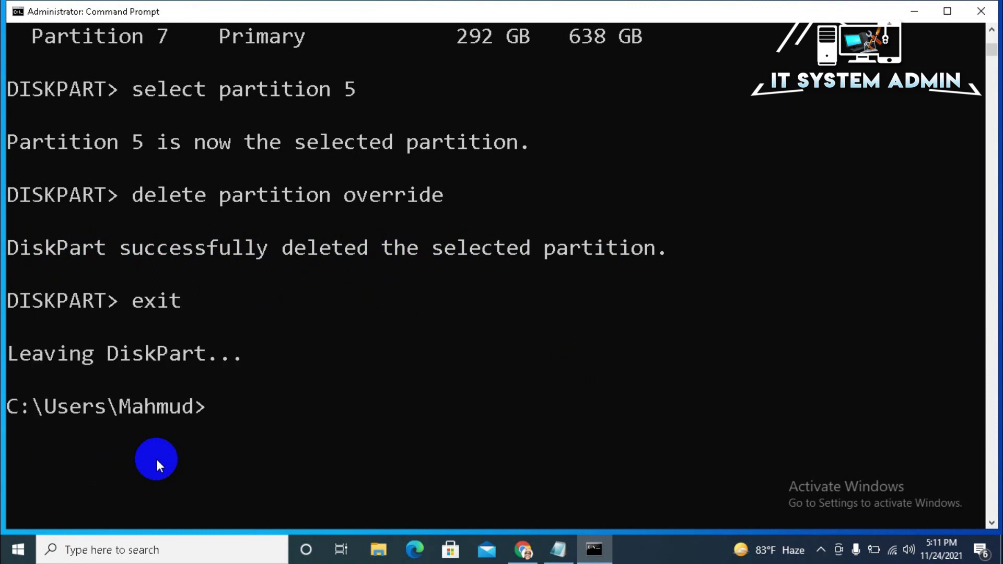
Close Command Prompt and reopen Disk Management from the Start button's Win+X menu.
left_click(990, 18)
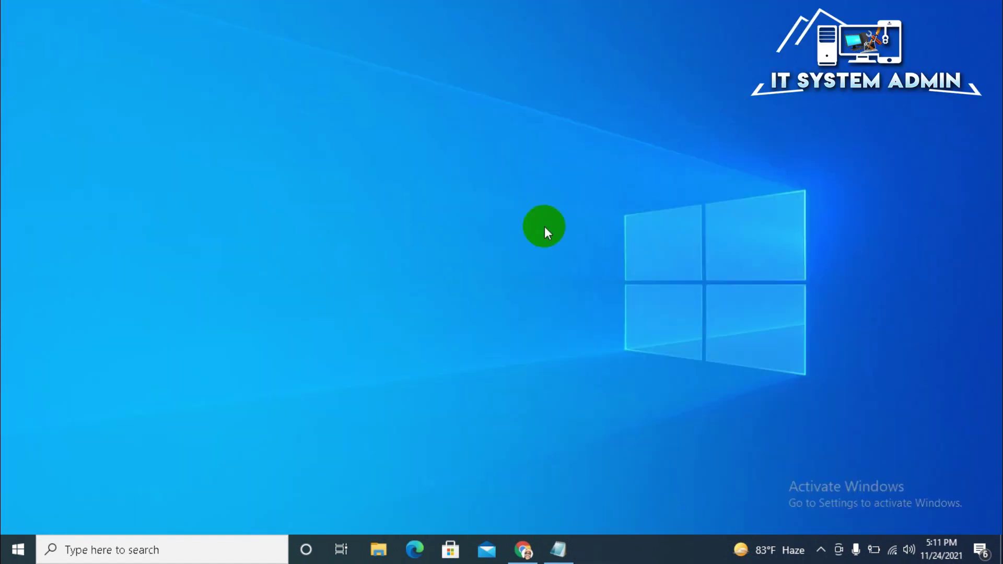
right_click(13, 557)
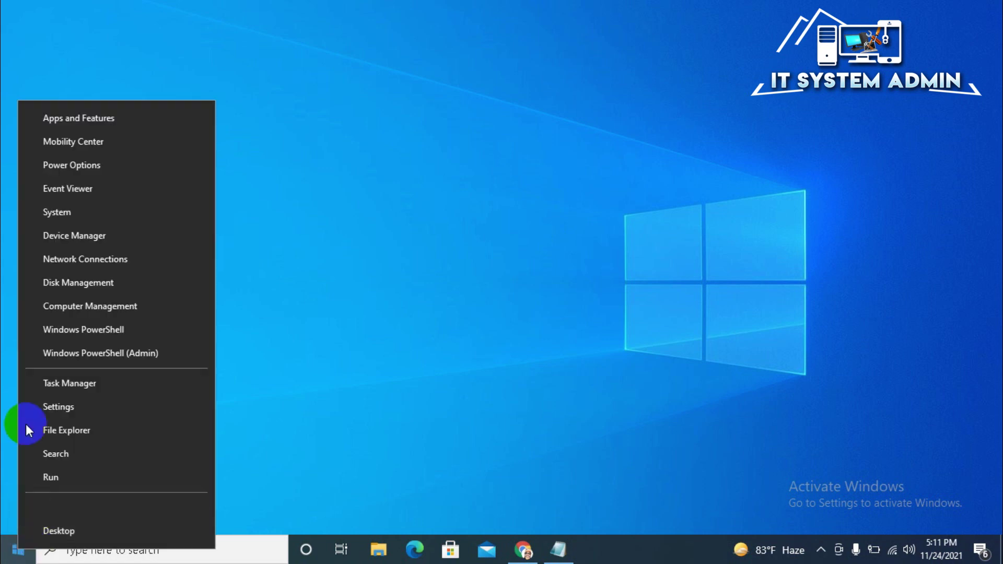
left_click(109, 278)
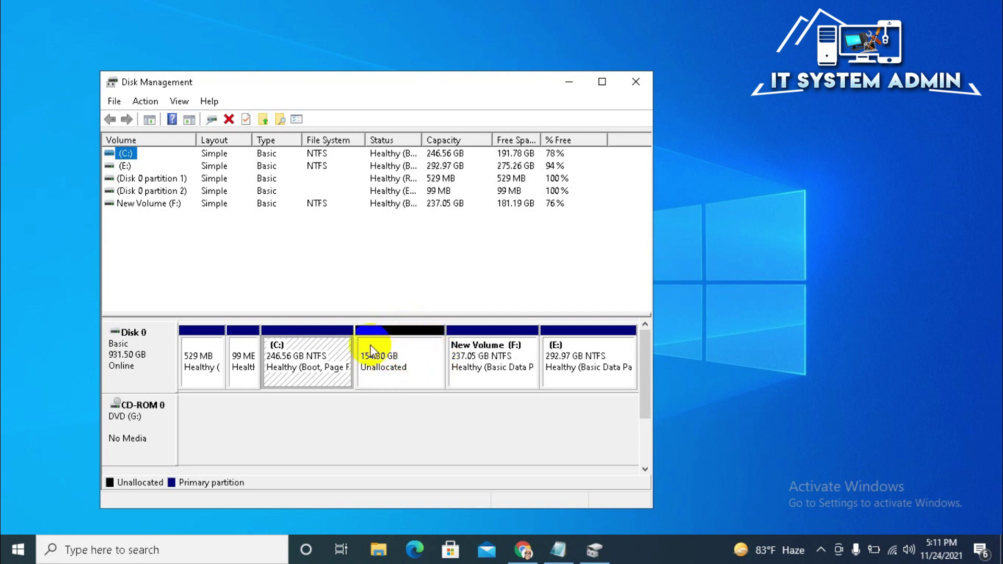
Run Extend Volume on C: with all 158004 MB from Disk 0, reaching the wizard's final page.
left_click(298, 354)
right_click(297, 354)
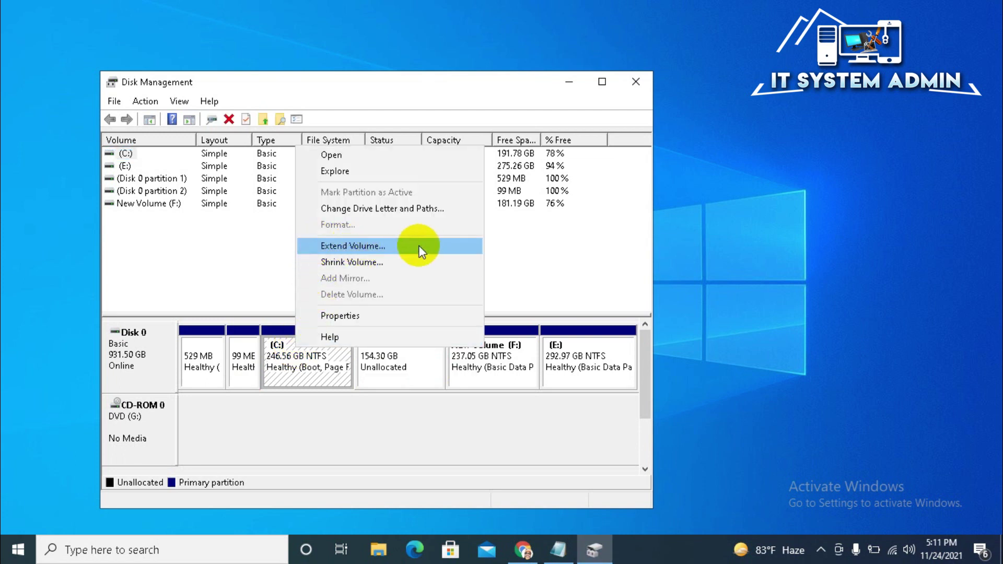
left_click(356, 247)
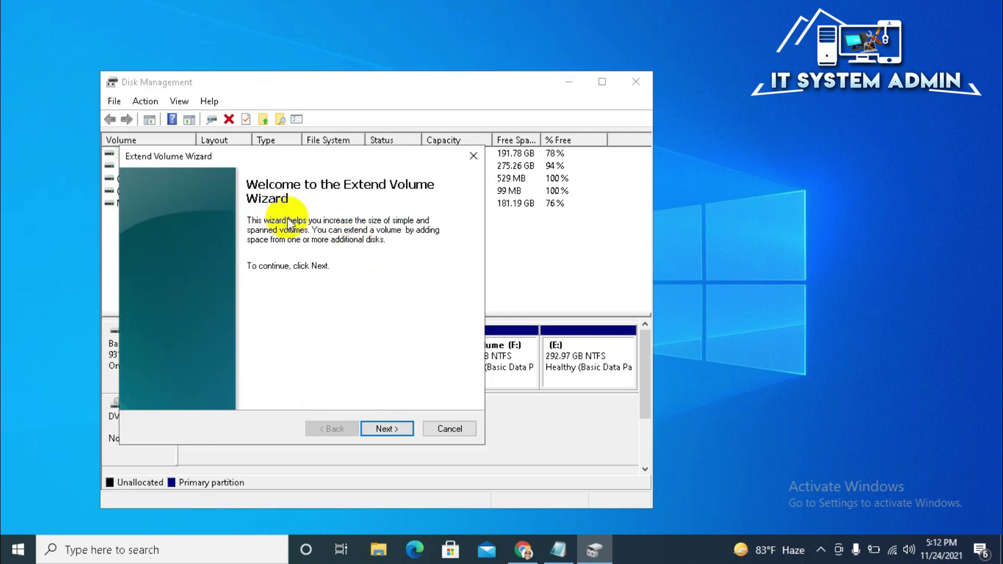
left_click(388, 428)
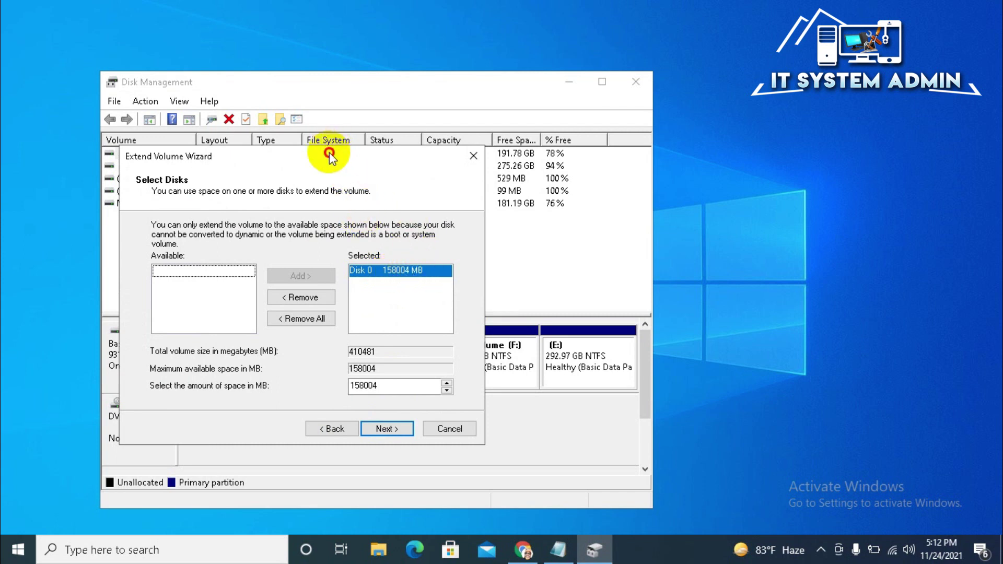
left_click_drag(330, 152, 681, 76)
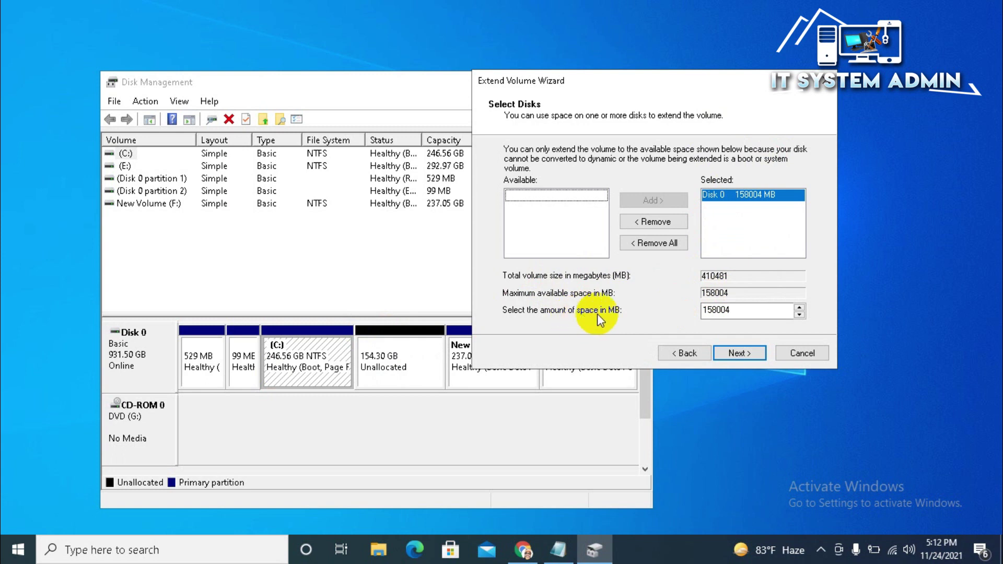
left_click(720, 314)
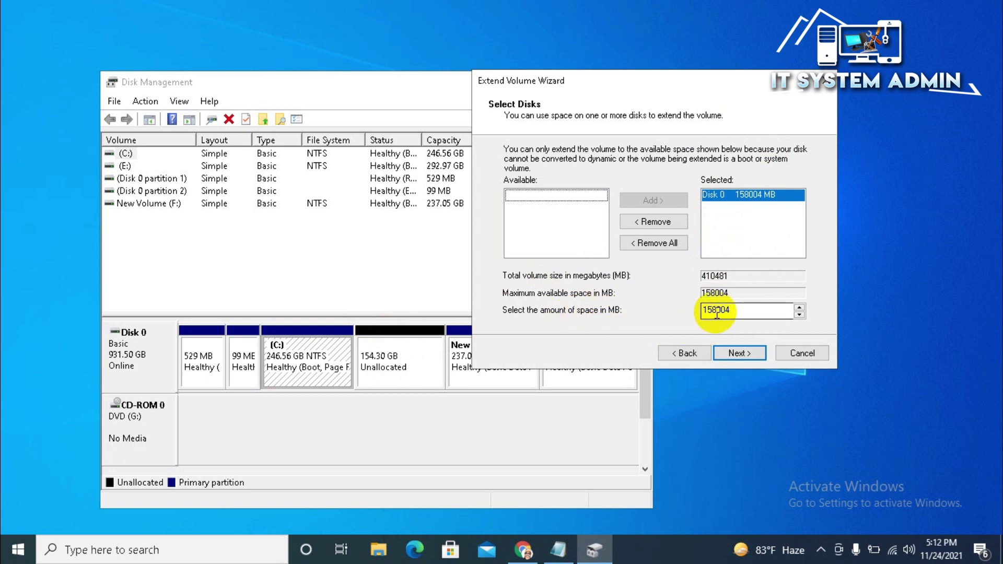
left_click(740, 355)
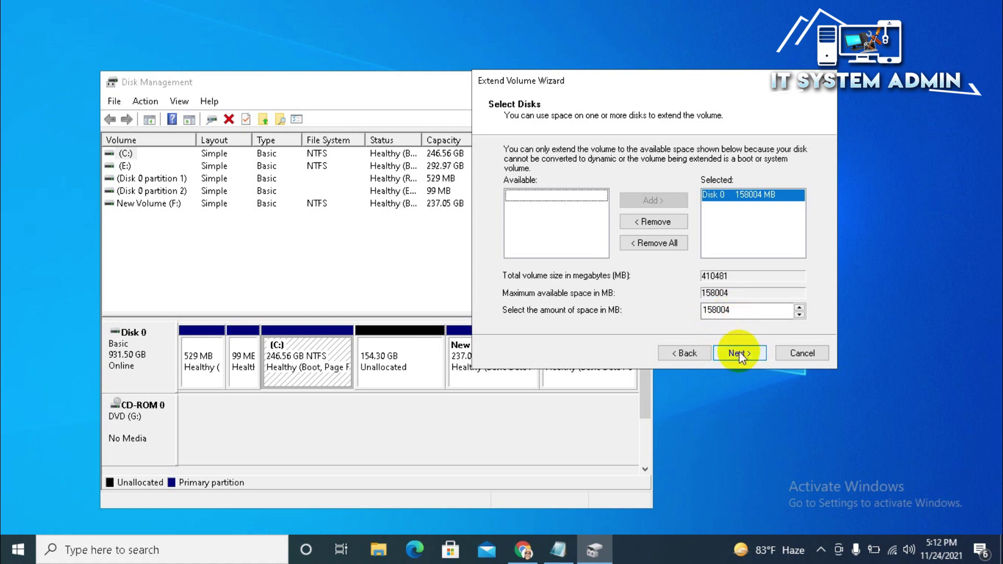
left_click(740, 354)
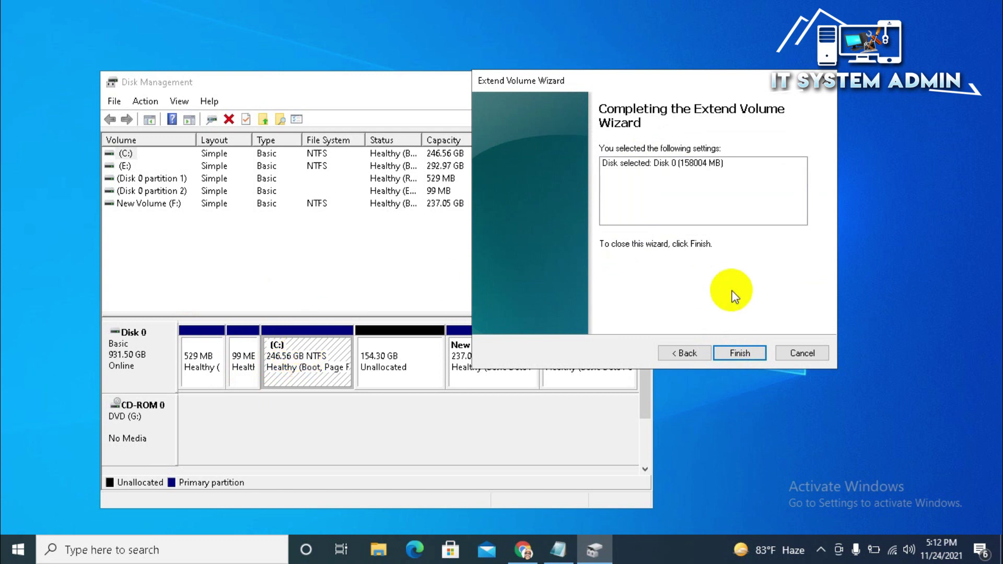
Finish the Extend Volume Wizard and check that C: now reads 400.86 GB.
left_click(738, 352)
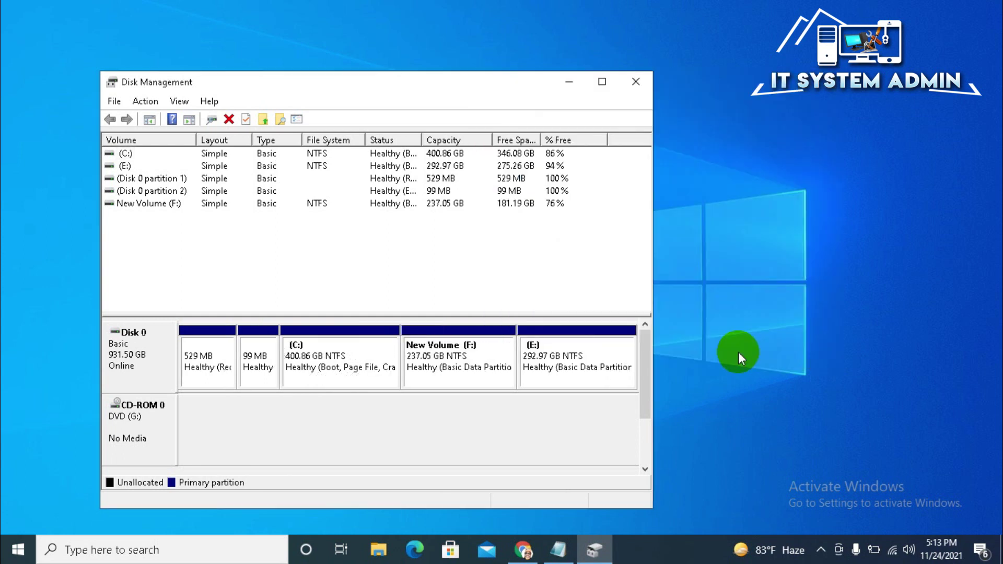
left_click(322, 362)
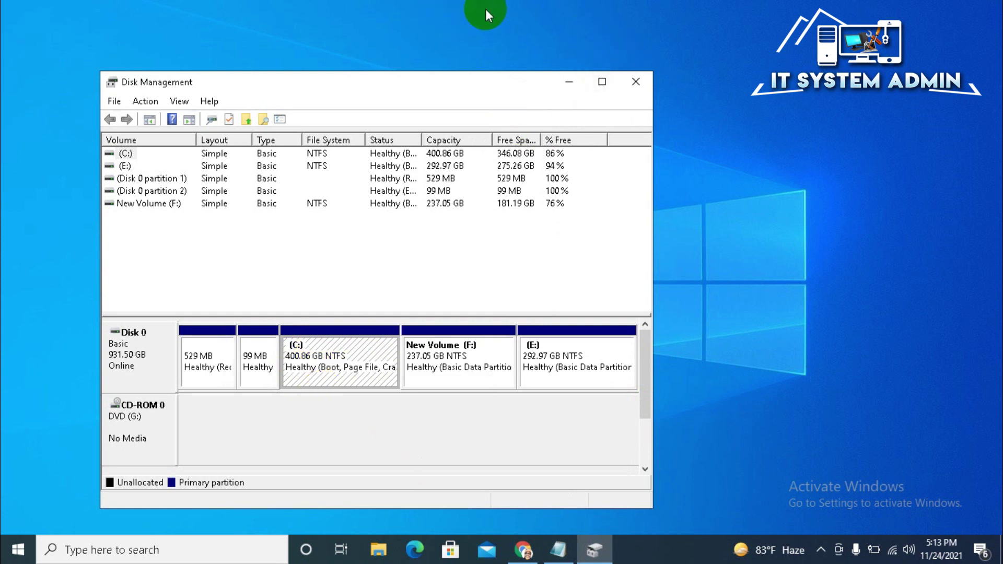
Close Disk Management and check in This PC that Local Disk (C:) shows 346 GB free of 400 GB.
left_click(644, 80)
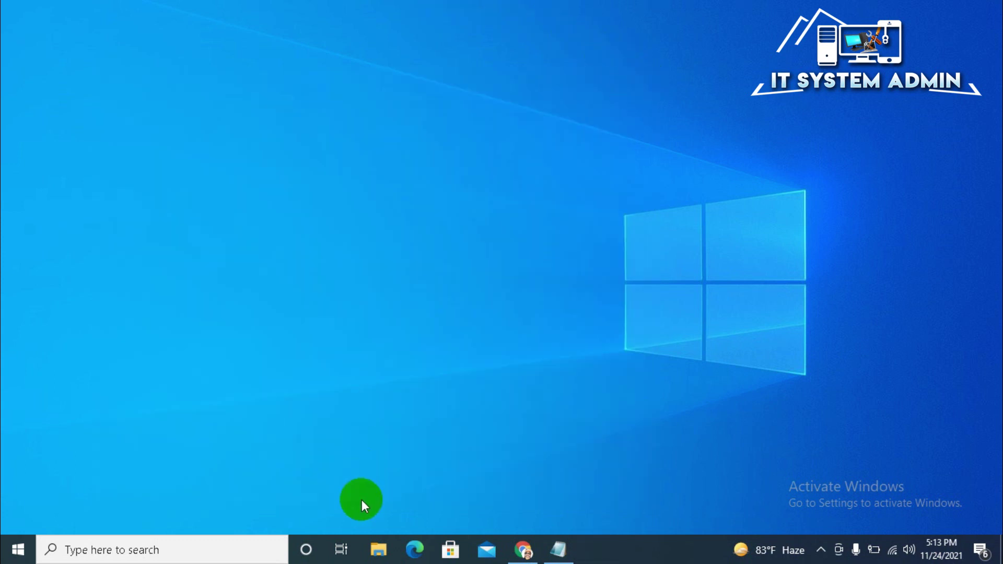
left_click(378, 550)
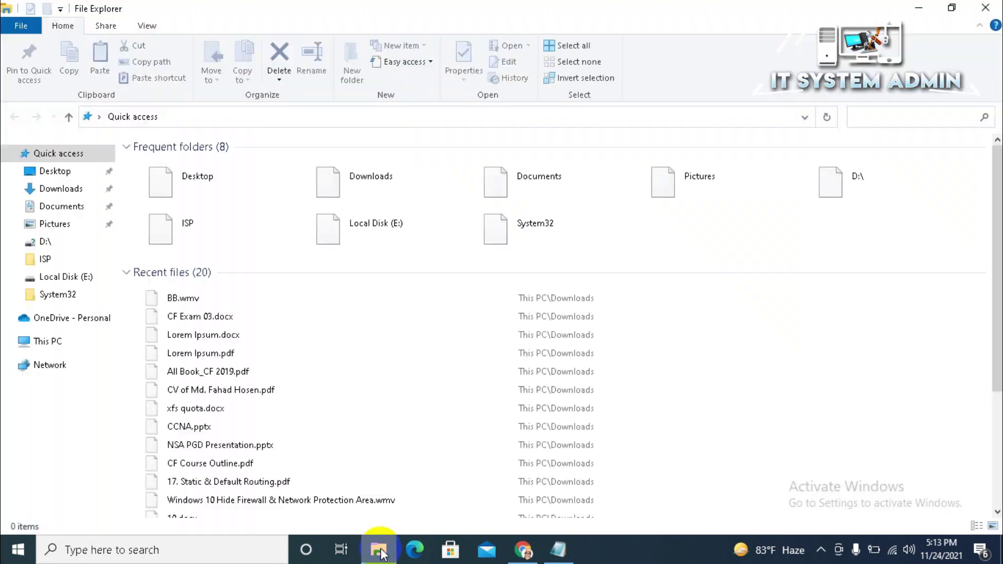
left_click(47, 342)
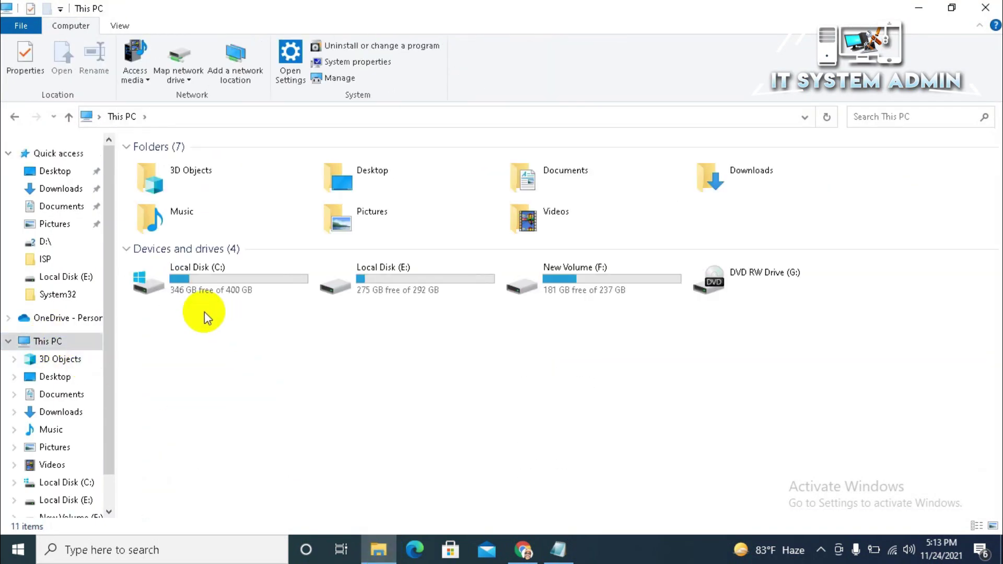
left_click(222, 281)
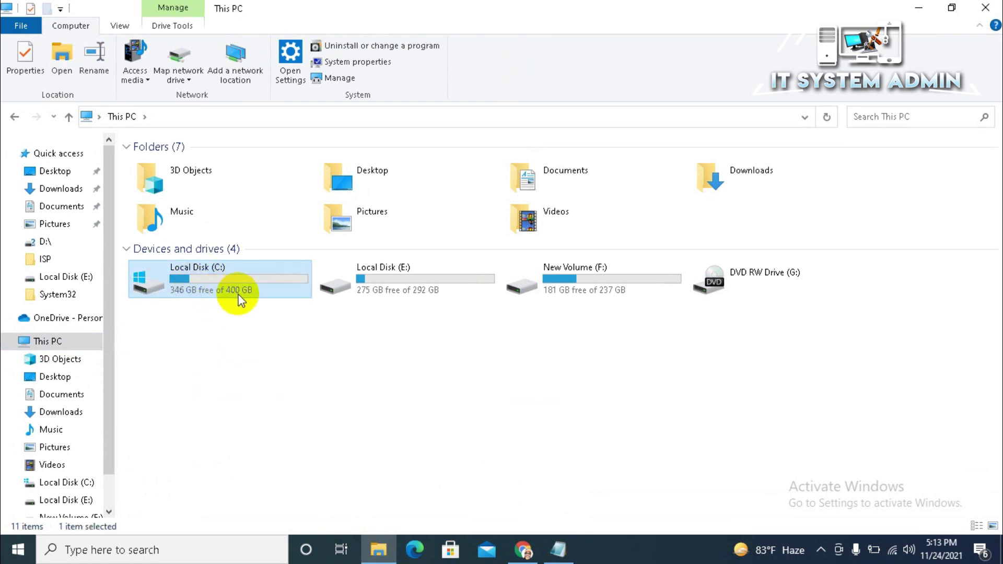
mouse_move(242, 301)
left_click(313, 357)
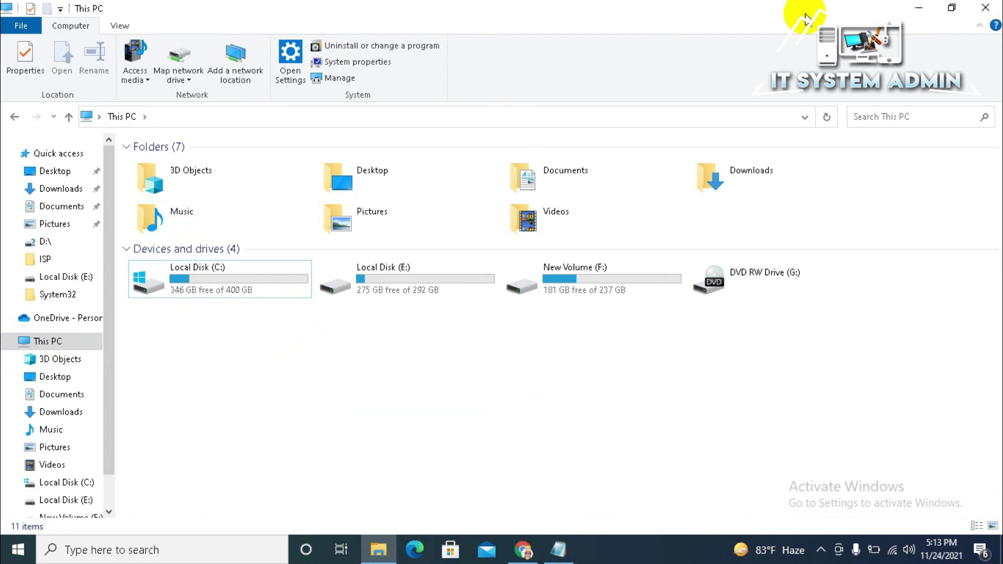
Close the This PC window, leaving the empty desktop.
left_click(996, 8)
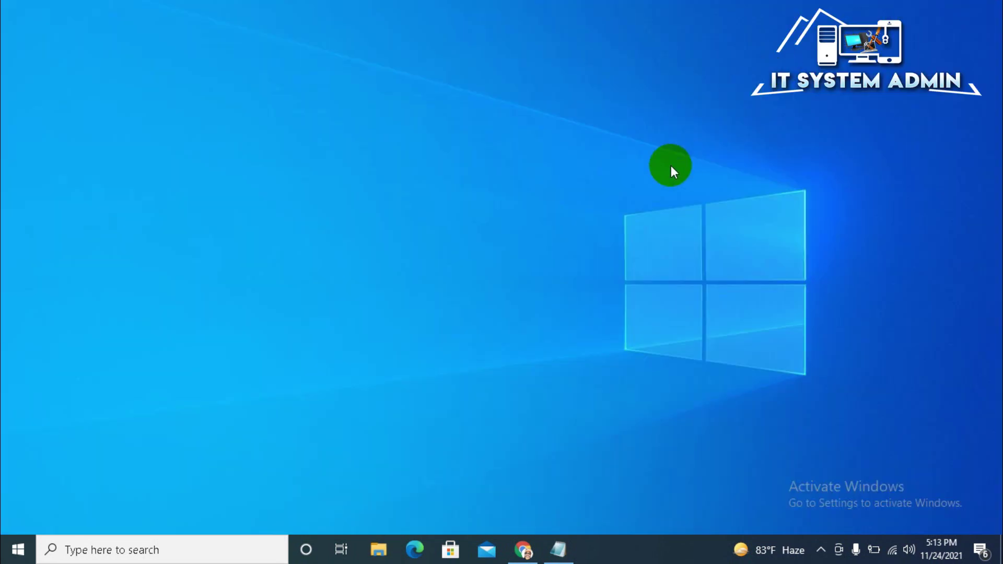